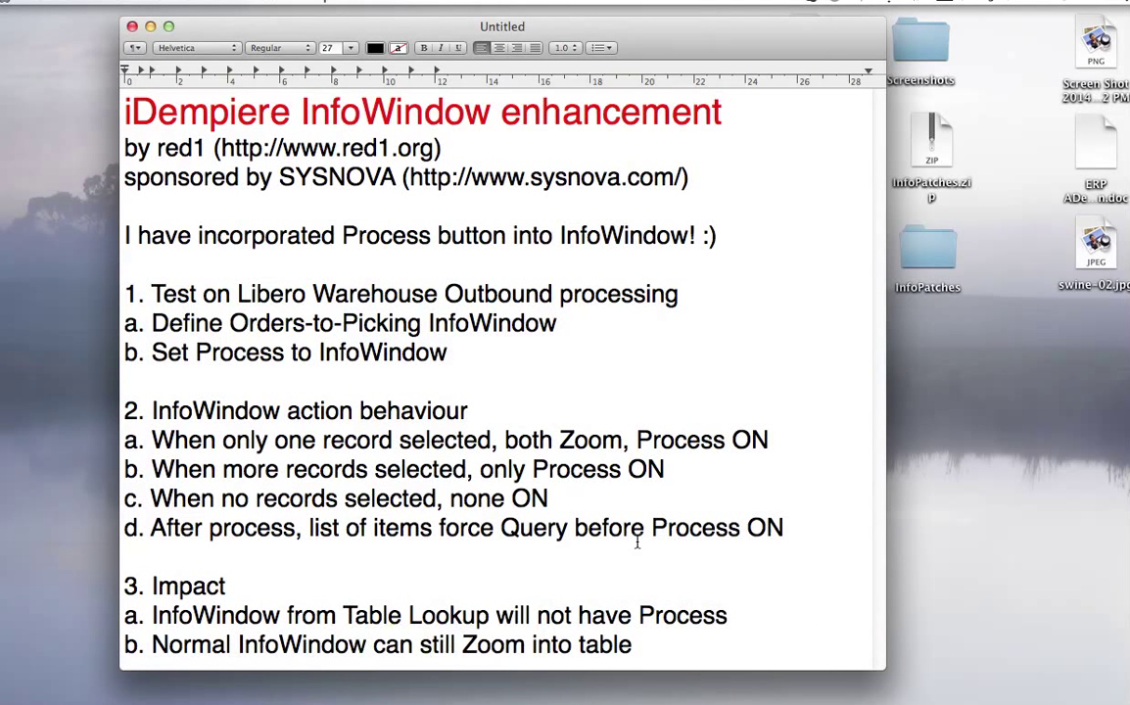
# Step: Switch to Firefox and look through the Facebook timeline's latest weather post and its comments
pyautogui.click(700, 654)
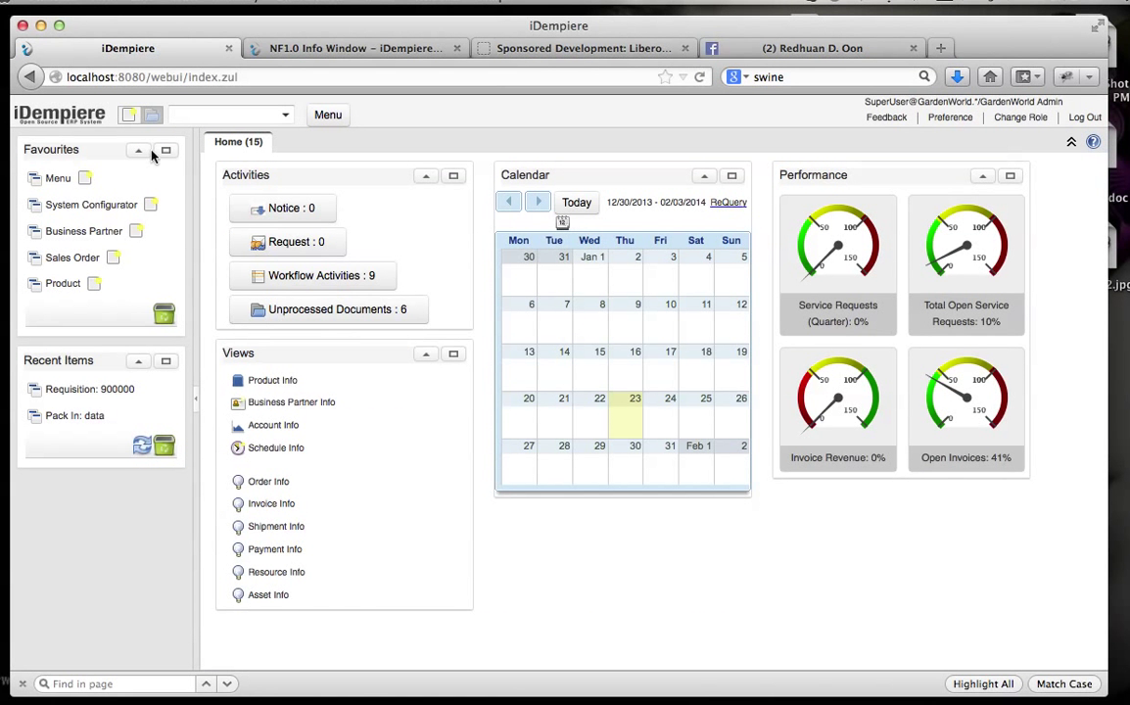
pyautogui.click(792, 49)
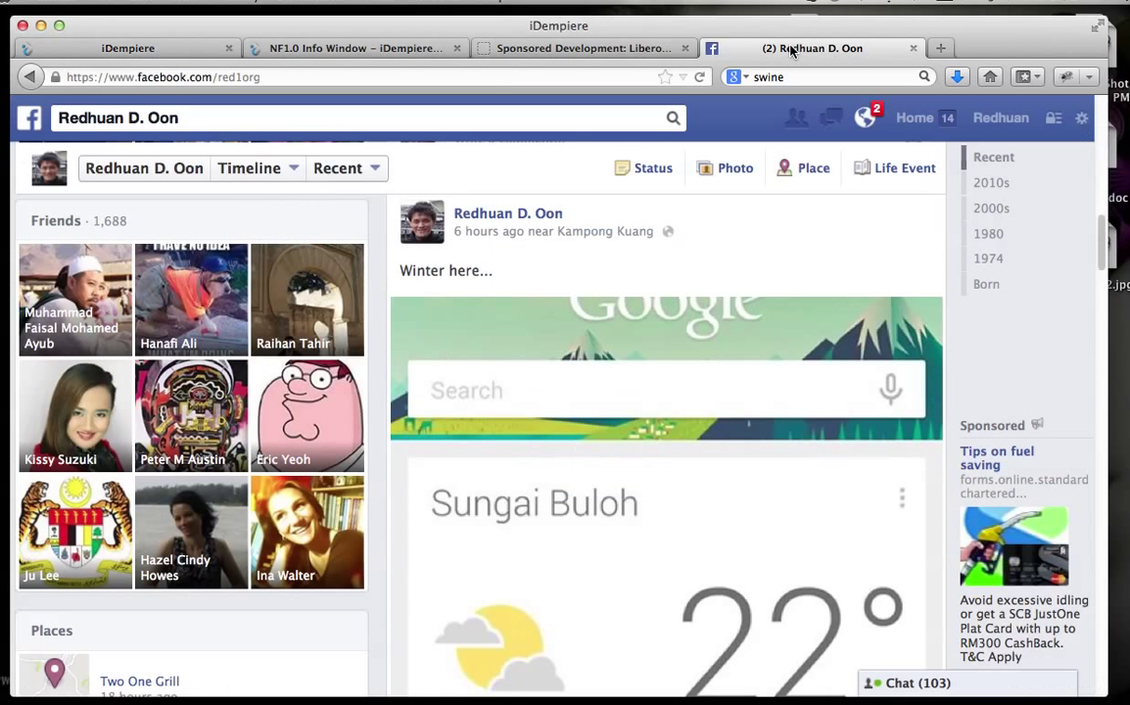
pyautogui.scroll(-5, 641, 536)
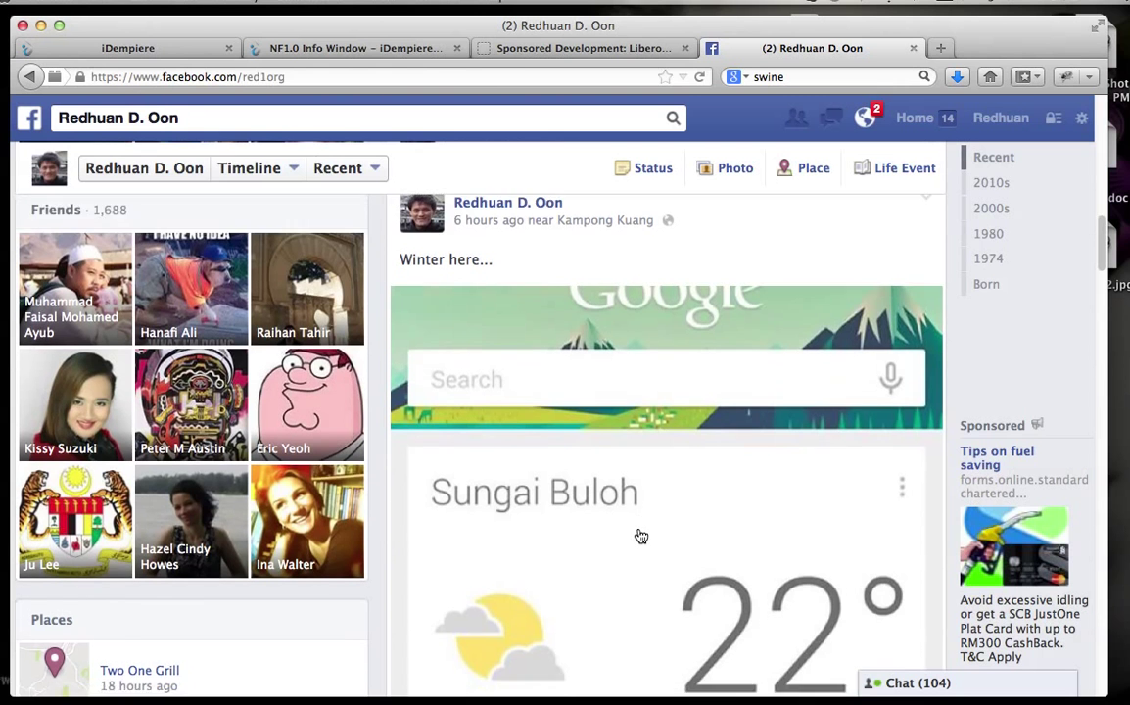
pyautogui.scroll(-1, 641, 537)
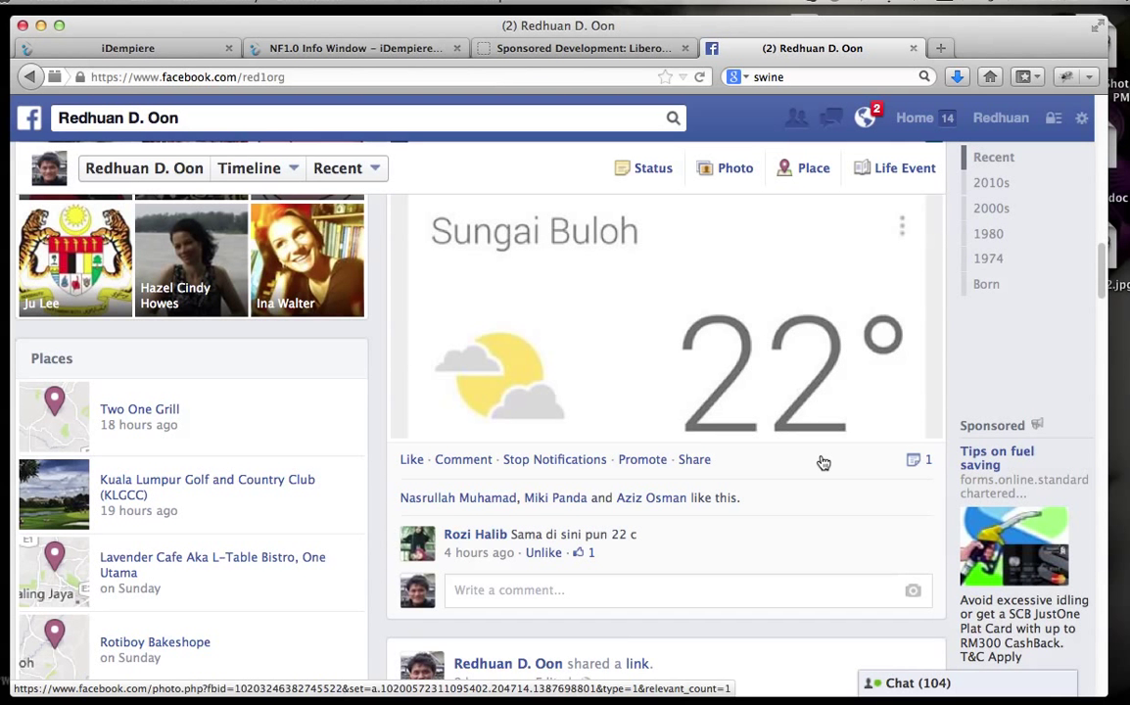
pyautogui.scroll(6, 822, 462)
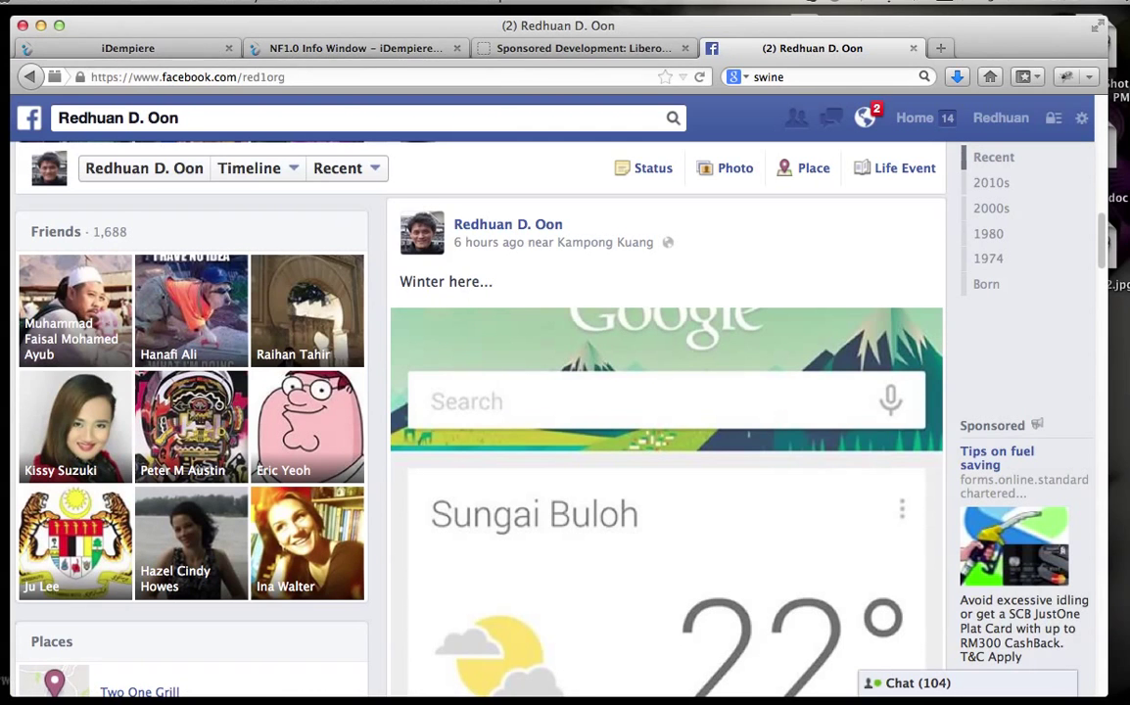
# Step: Return to the TextEdit notes and highlight the words "Process button" in the introductory sentence
pyautogui.moveTo(260, 666)
pyautogui.click(200, 652)
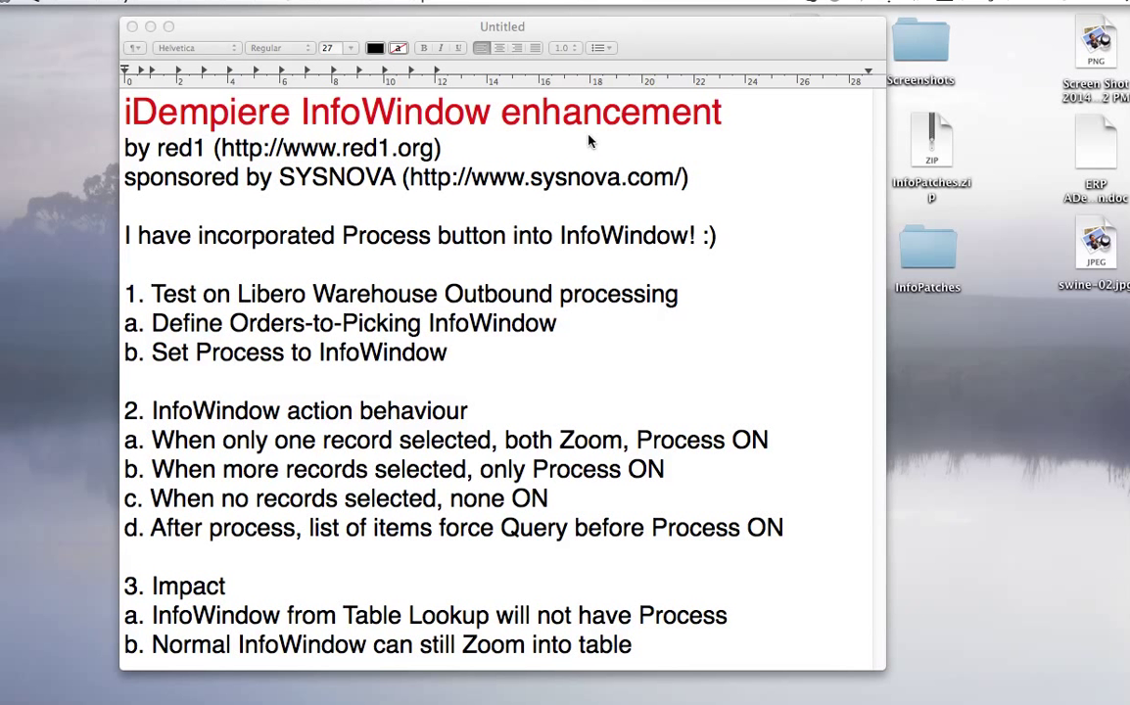
pyautogui.click(355, 236)
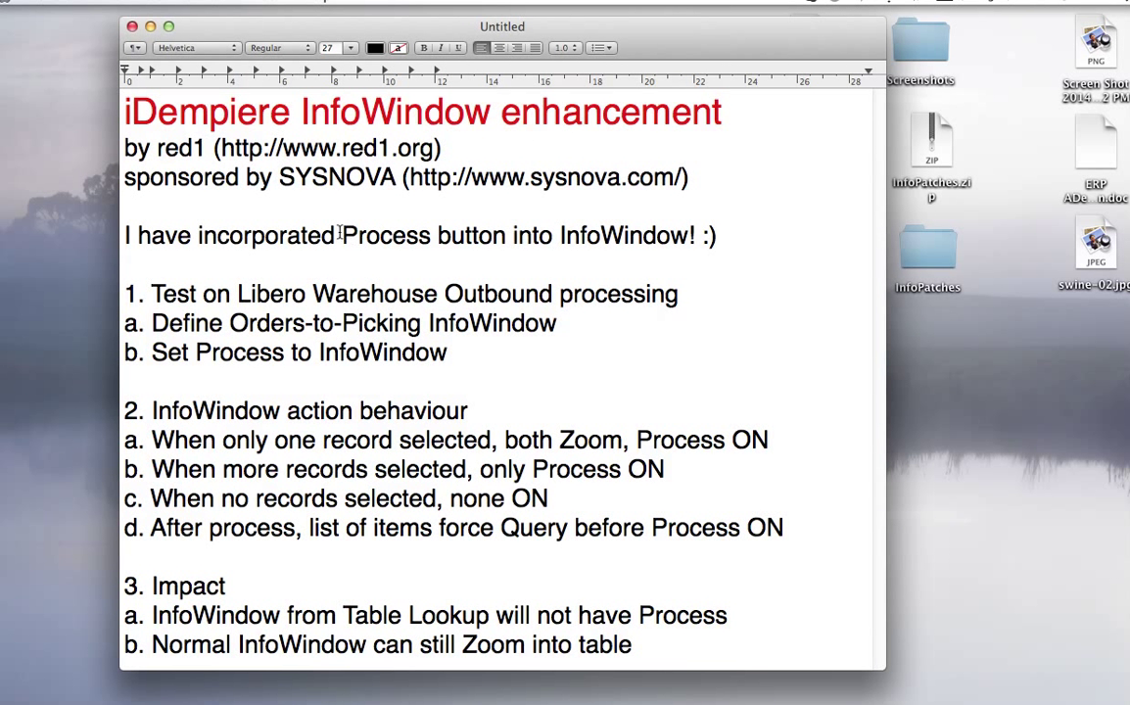
pyautogui.moveTo(341, 235); pyautogui.dragTo(503, 236)
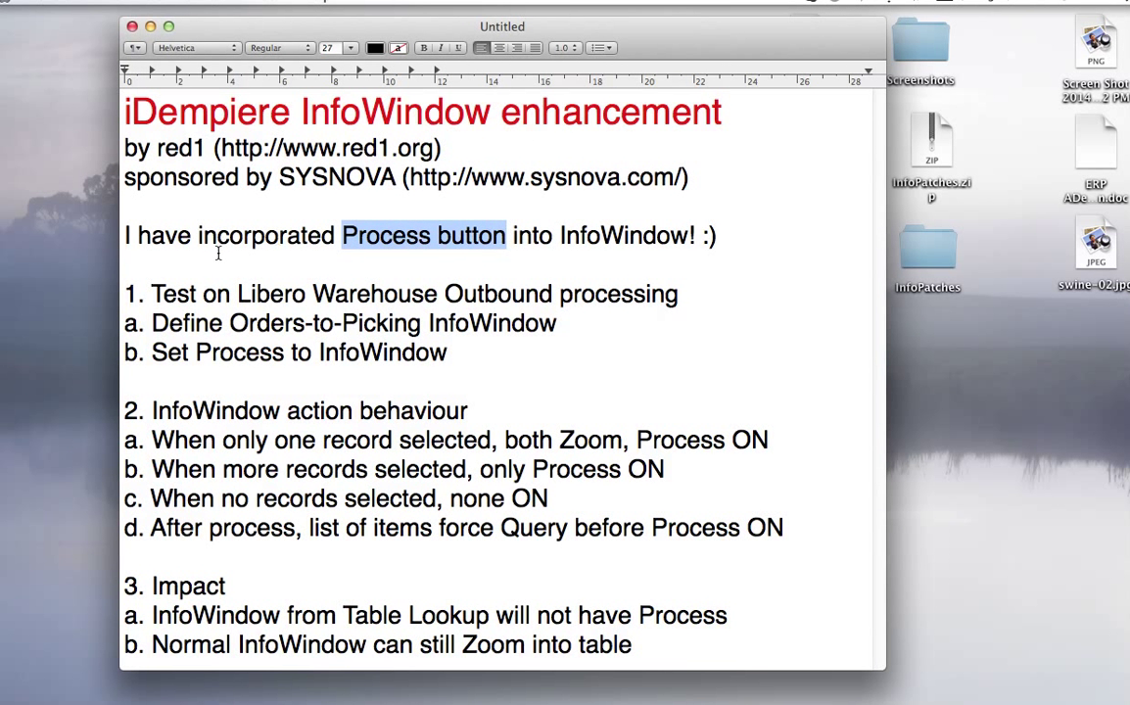
pyautogui.click(629, 236)
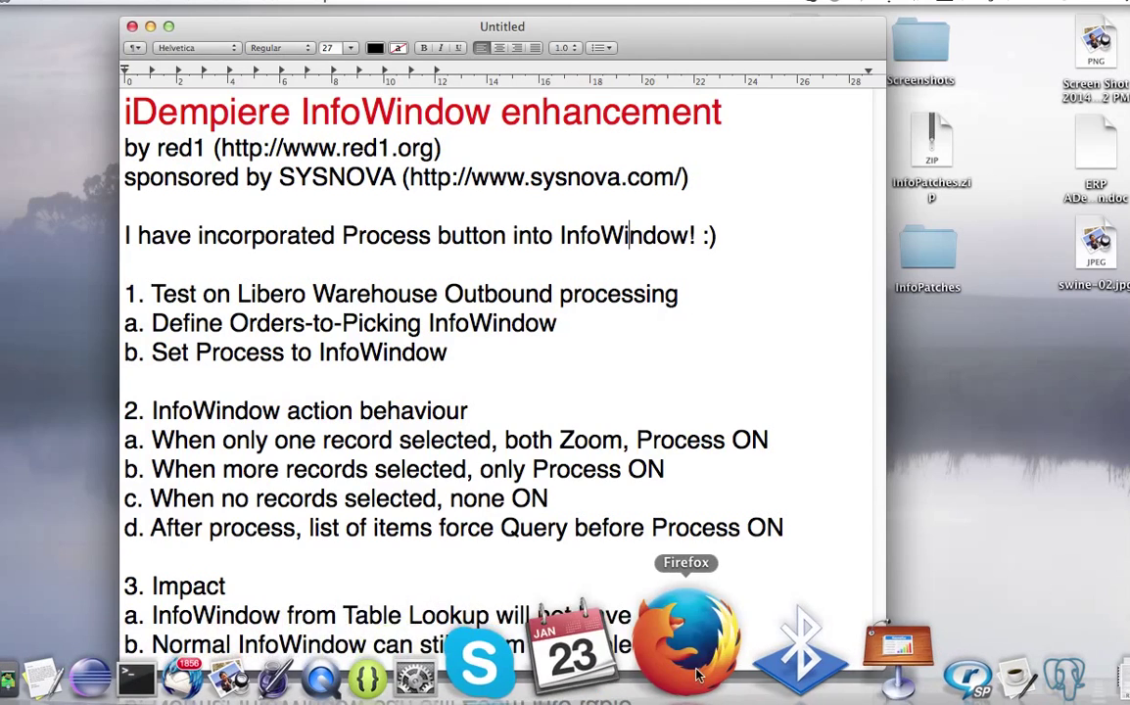
# Step: Switch to Firefox and examine the NF1.0 Info Window wiki page's column settings, clause examples, table reference and menu setup
pyautogui.click(704, 671)
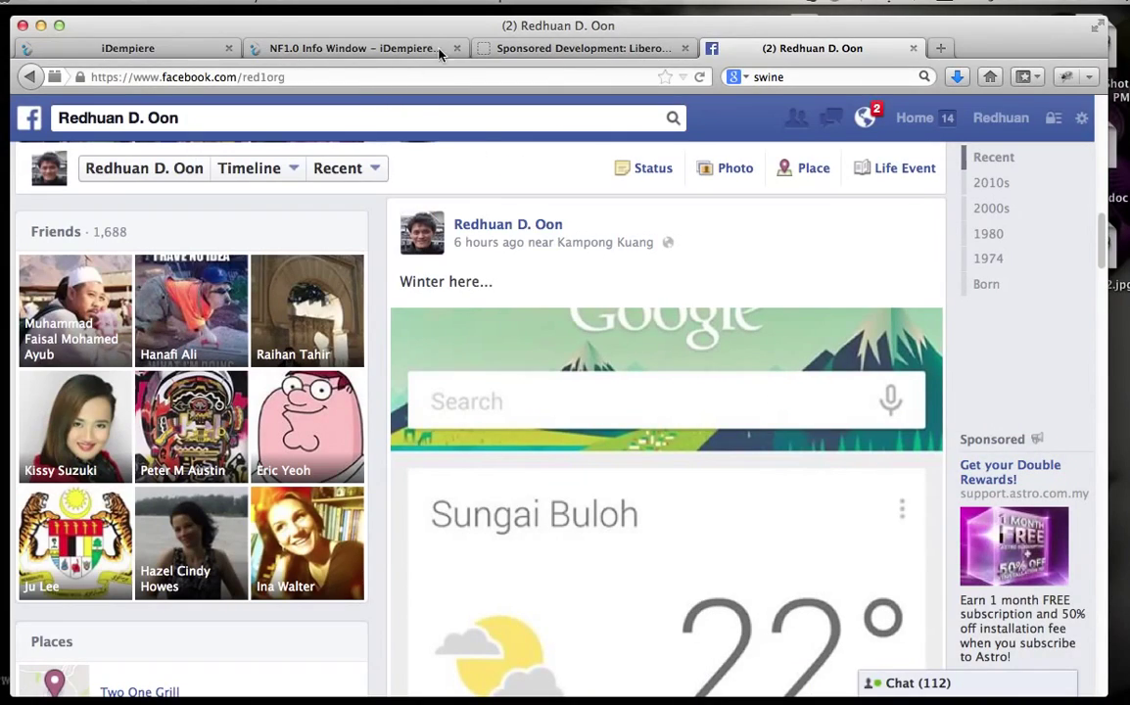
pyautogui.click(278, 48)
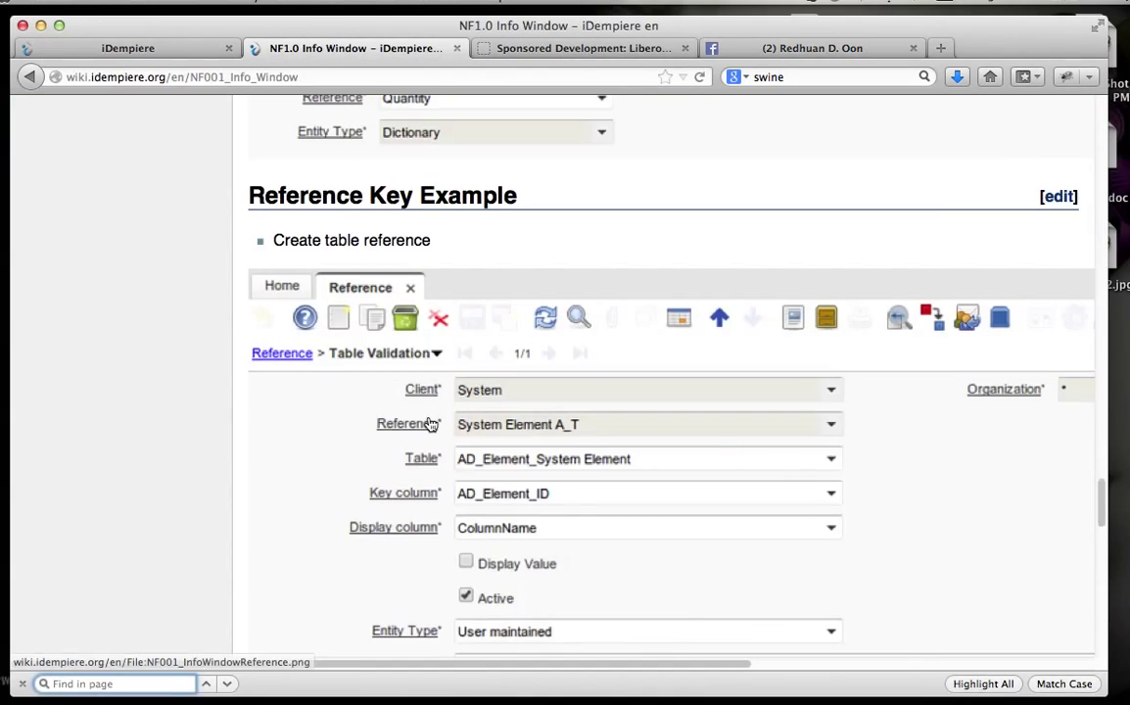
pyautogui.scroll(5, 884, 460)
pyautogui.moveTo(1102, 478); pyautogui.dragTo(1089, 293)
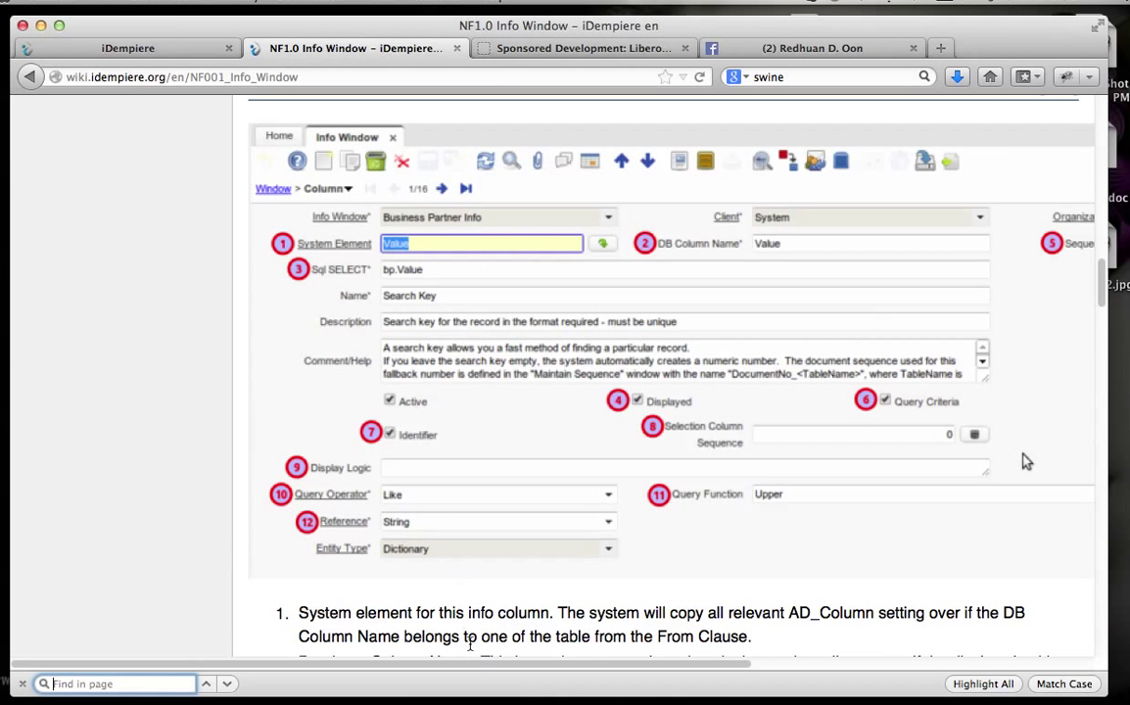
pyautogui.moveTo(483, 669); pyautogui.dragTo(537, 674)
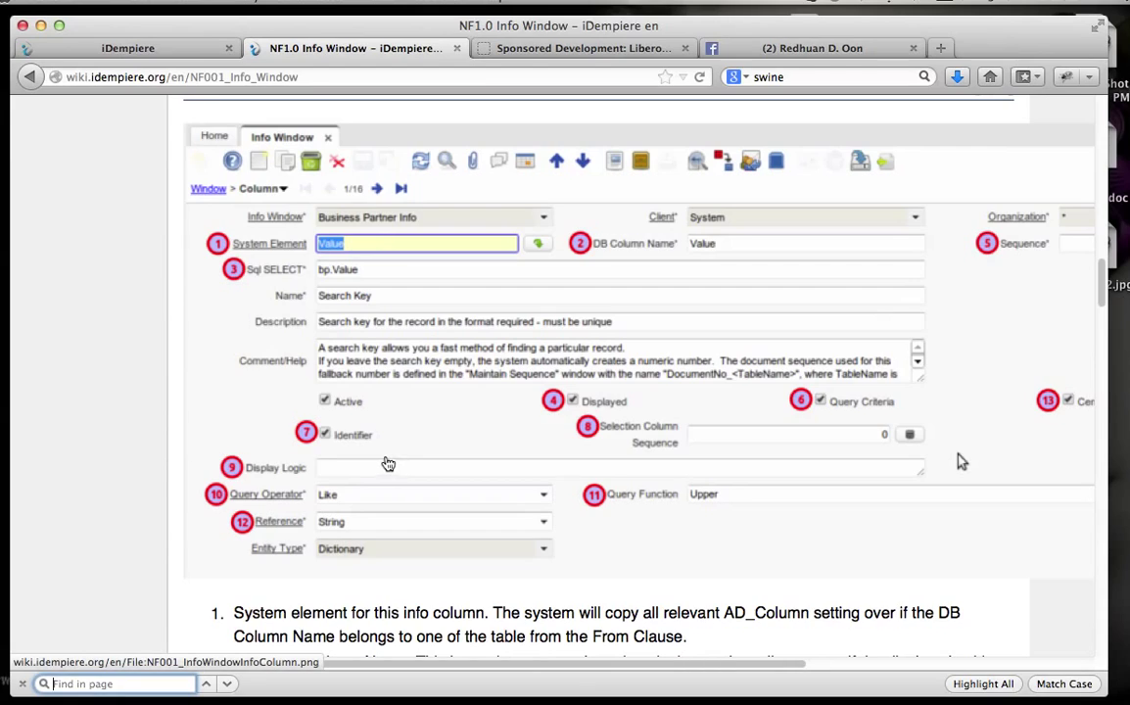
pyautogui.scroll(3, 385, 461)
pyautogui.scroll(-3, 412, 488)
pyautogui.scroll(-15, 412, 487)
pyautogui.scroll(-5, 412, 488)
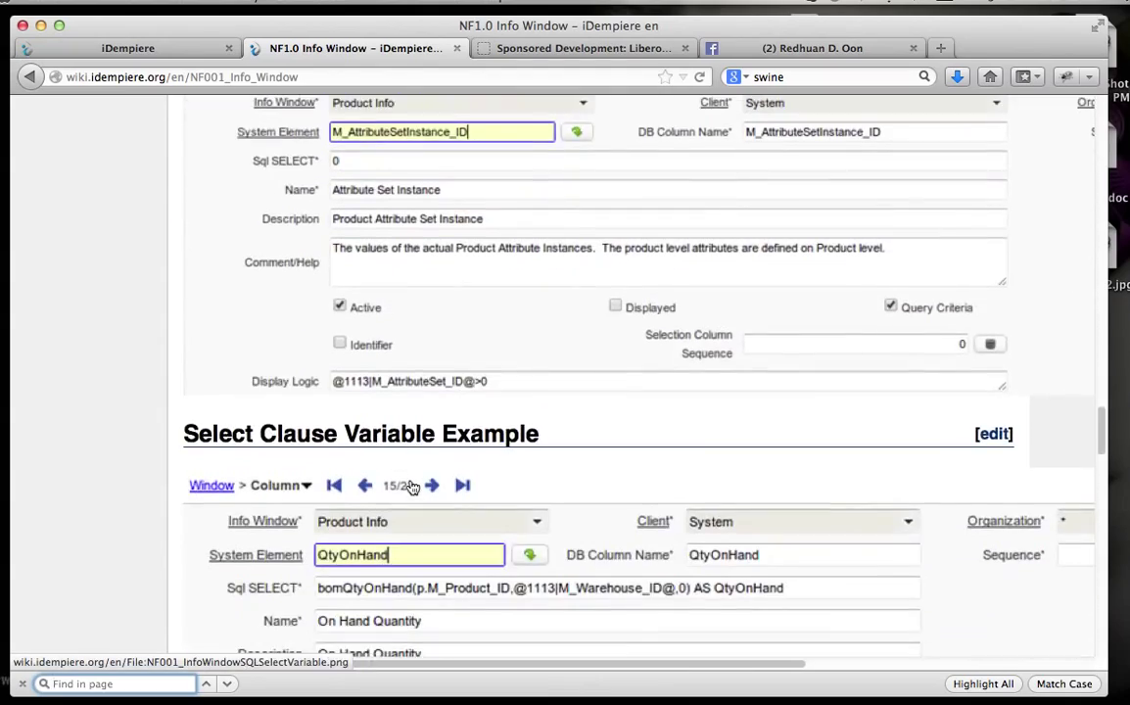
pyautogui.scroll(12, 412, 482)
pyautogui.scroll(5, 411, 476)
pyautogui.scroll(-20, 411, 485)
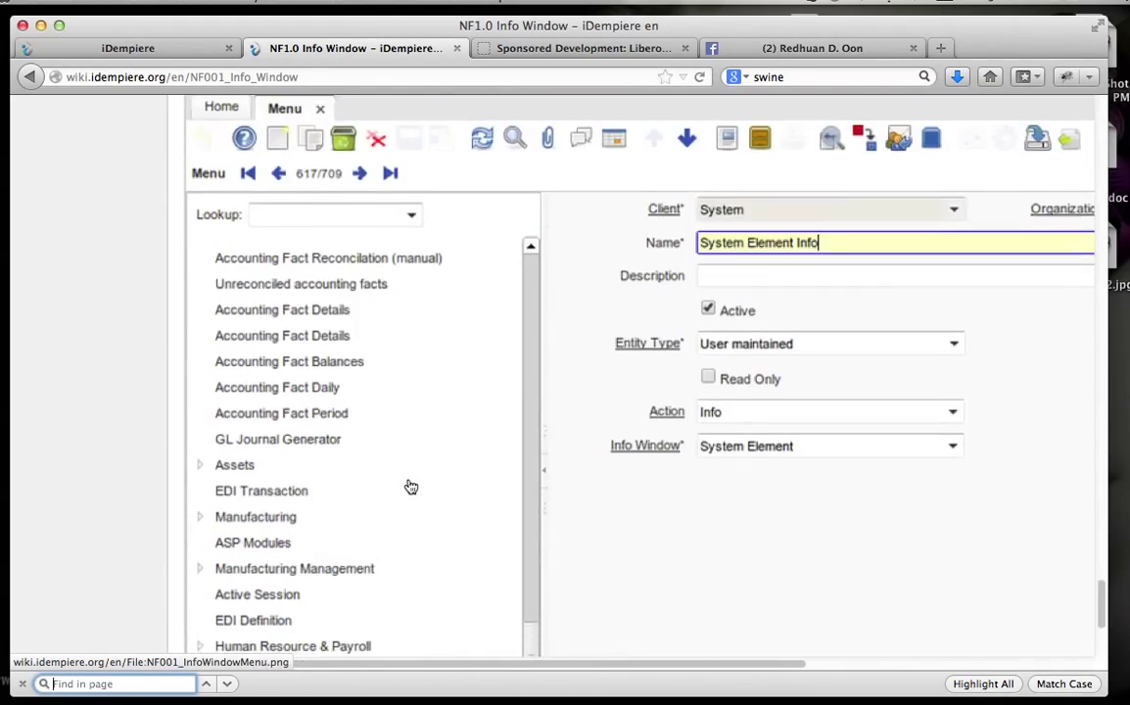
pyautogui.scroll(-6, 411, 487)
pyautogui.scroll(6, 409, 482)
# Step: Return to the iDempiere page and open Sales Orders to Picking under Warehouse Management's Outbound Operations
pyautogui.click(142, 50)
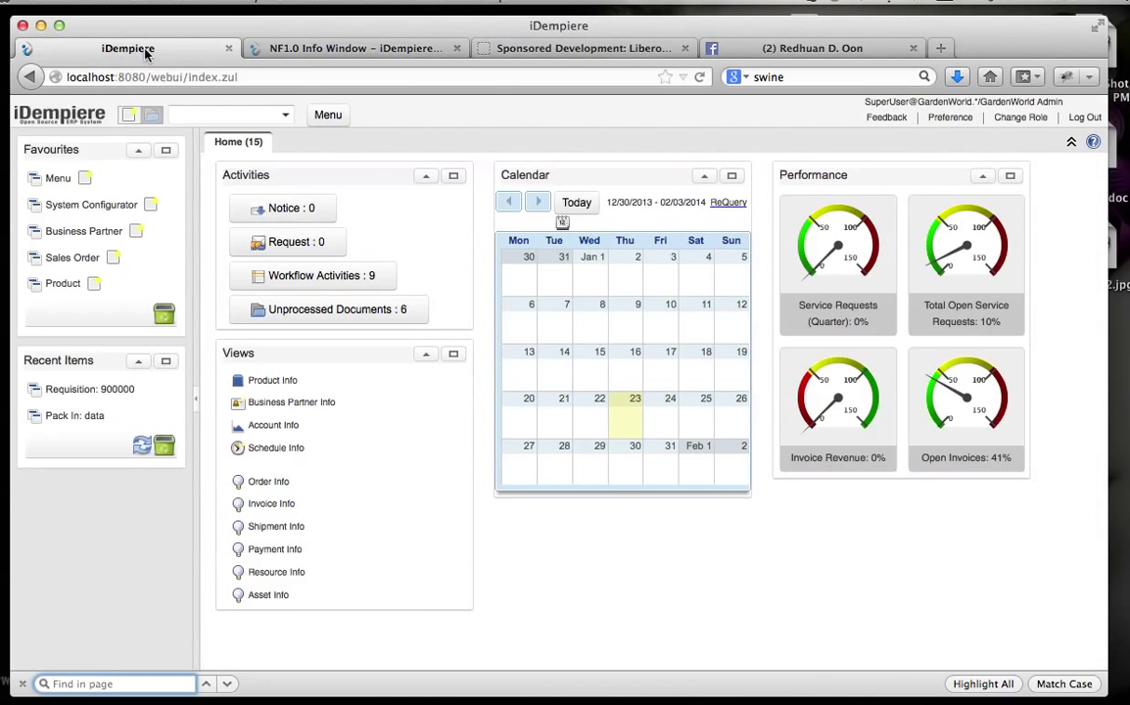
pyautogui.click(337, 122)
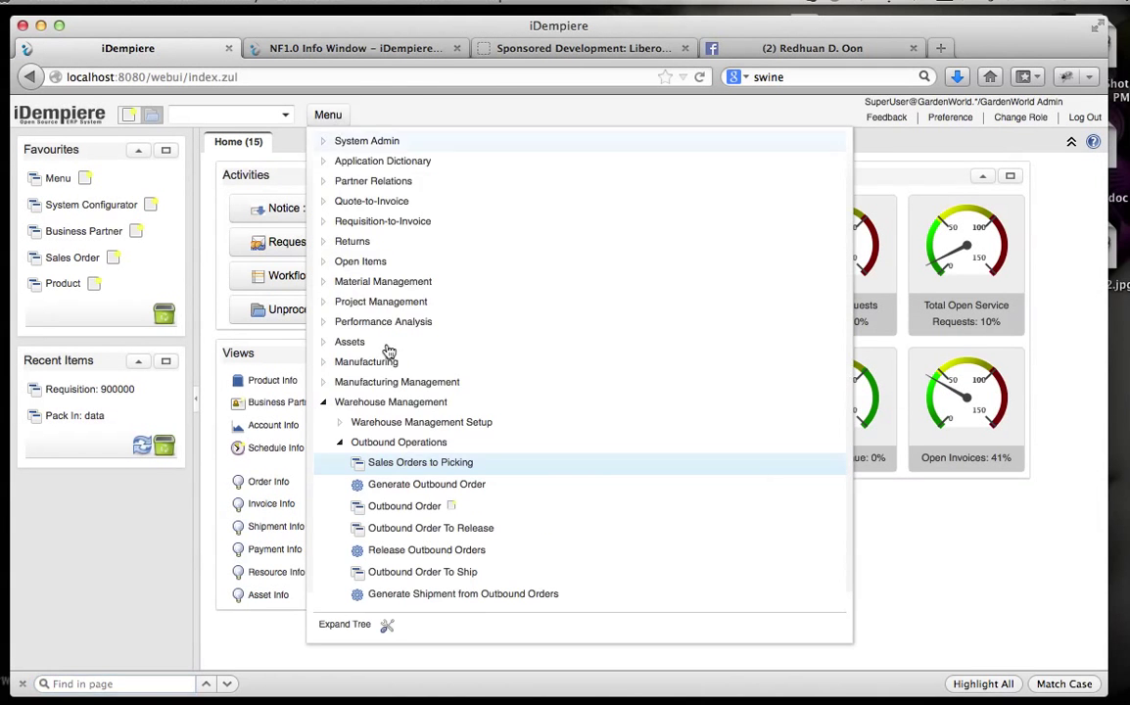
pyautogui.click(416, 467)
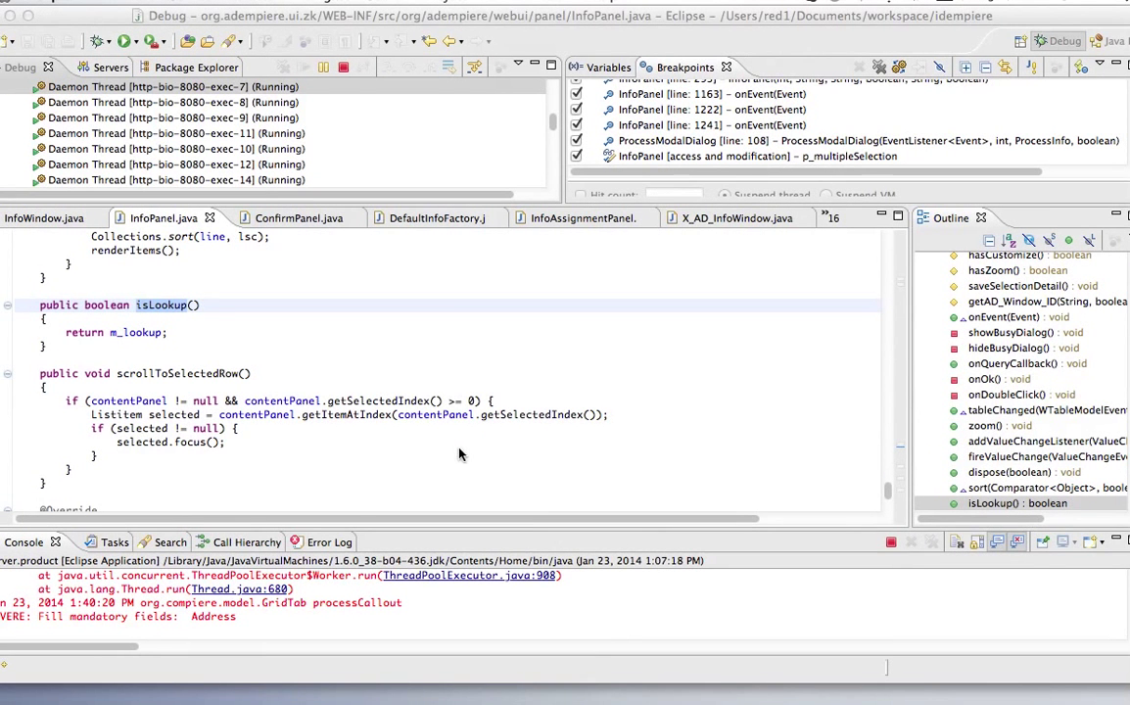
# Step: In Eclipse, skip all breakpoints and resume the server's suspended debug thread
pyautogui.click(940, 81)
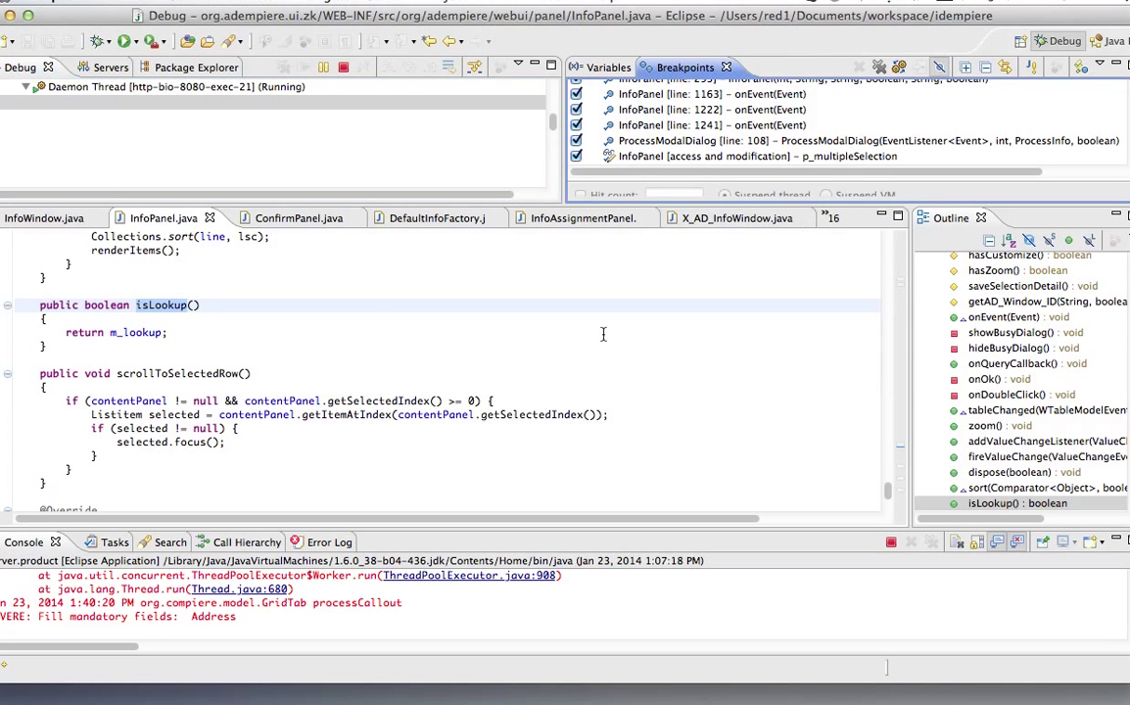
pyautogui.click(322, 66)
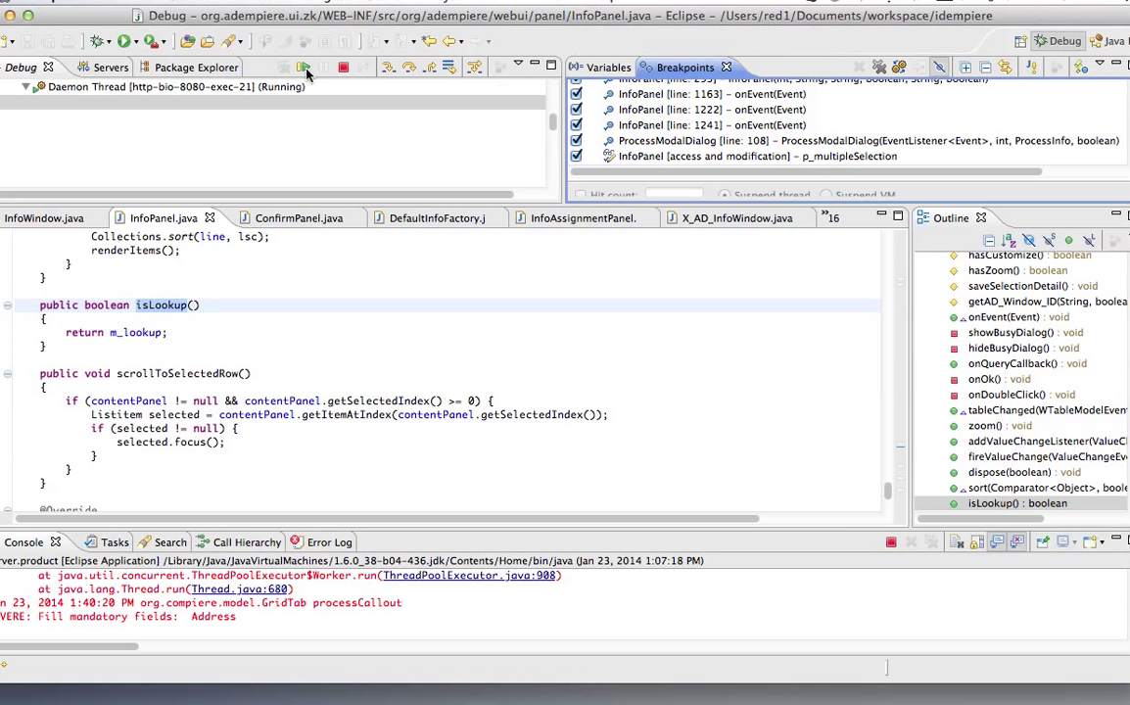
pyautogui.click(305, 68)
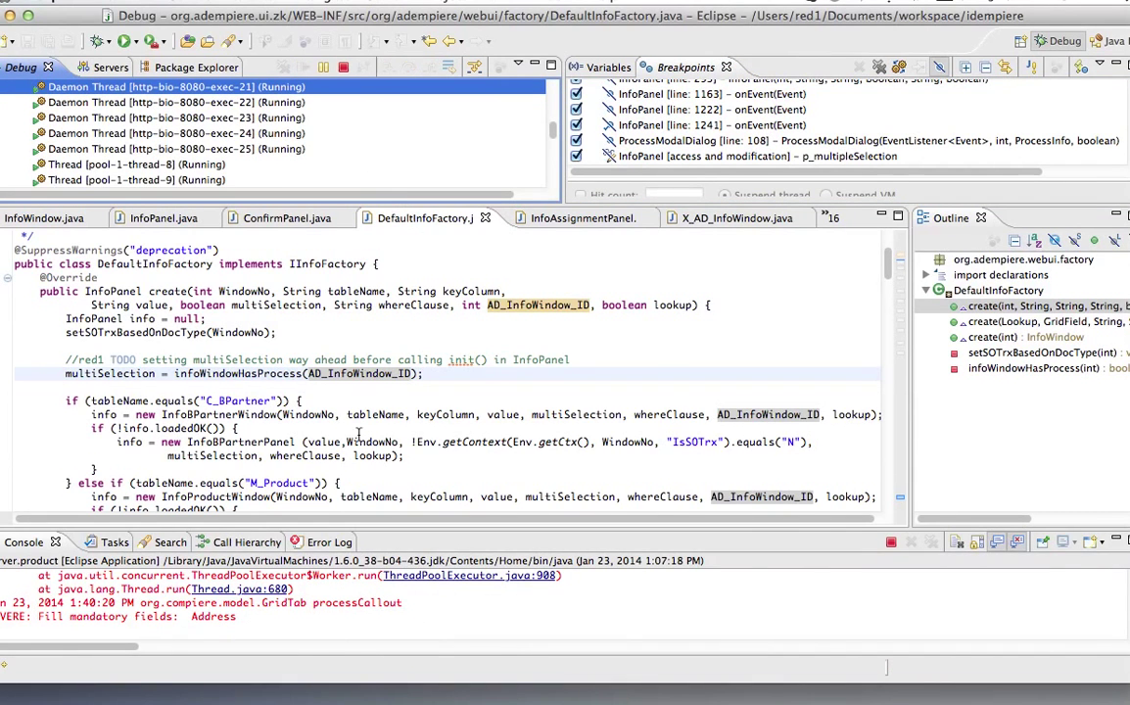
# Step: Switch back to Firefox, query SalesOrderToPicking without criteria, and select the On Credit Order line
pyautogui.click(697, 657)
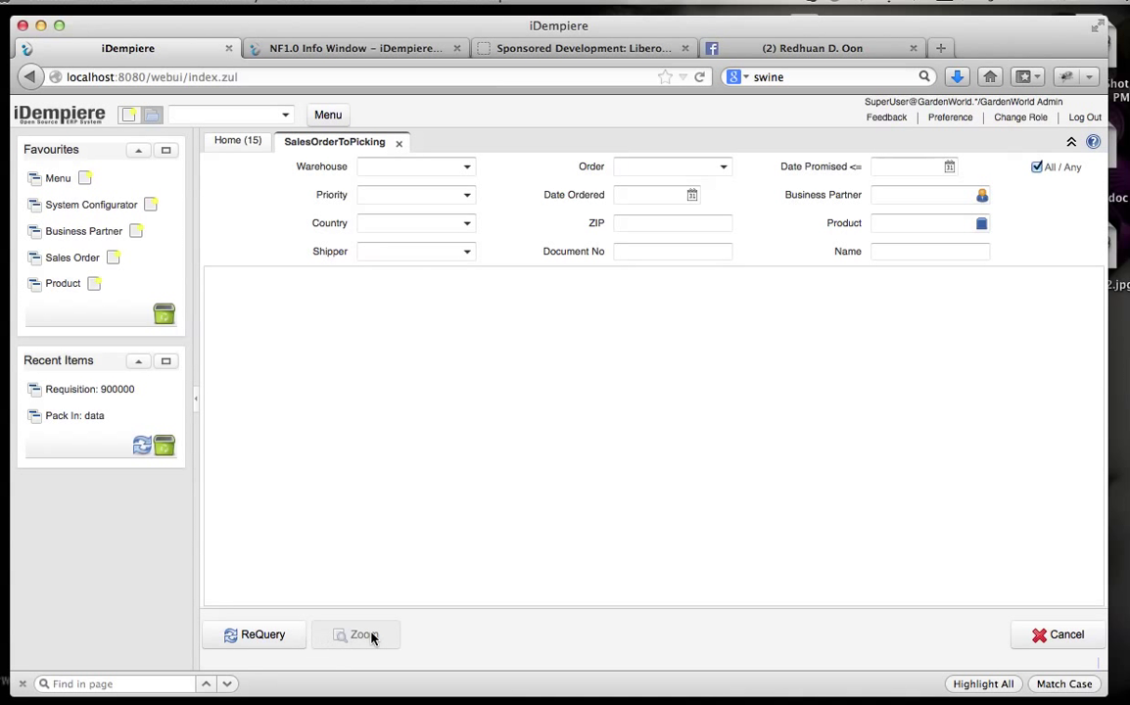
pyautogui.click(261, 634)
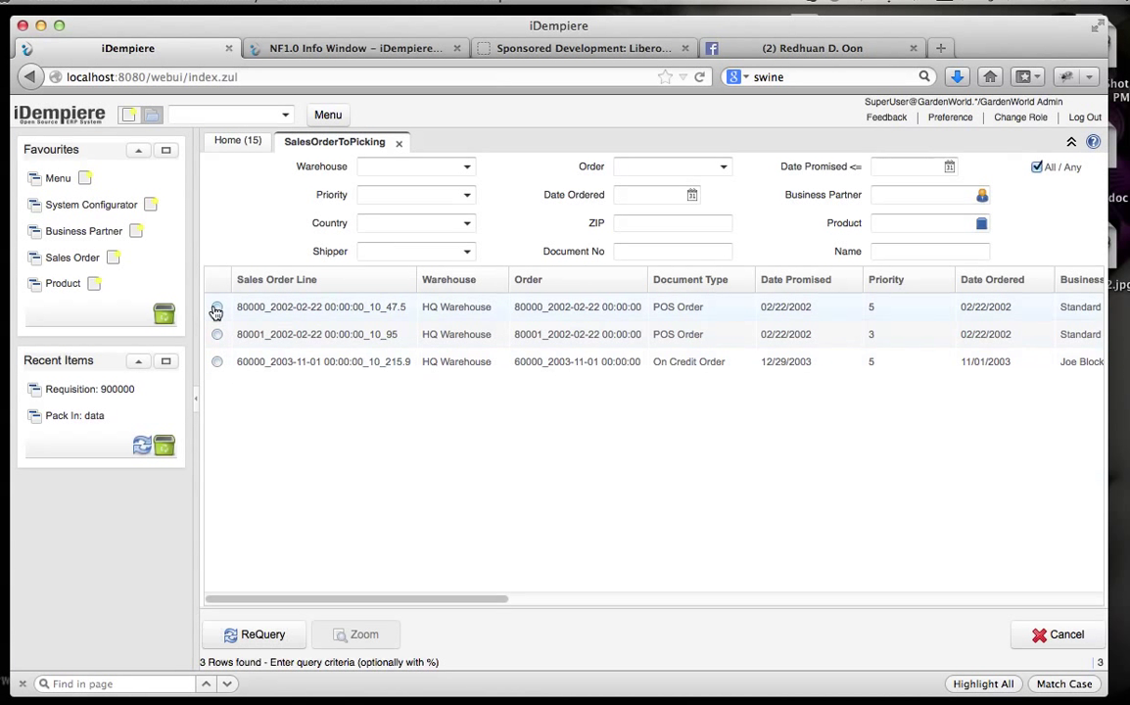
pyautogui.click(216, 313)
pyautogui.click(219, 361)
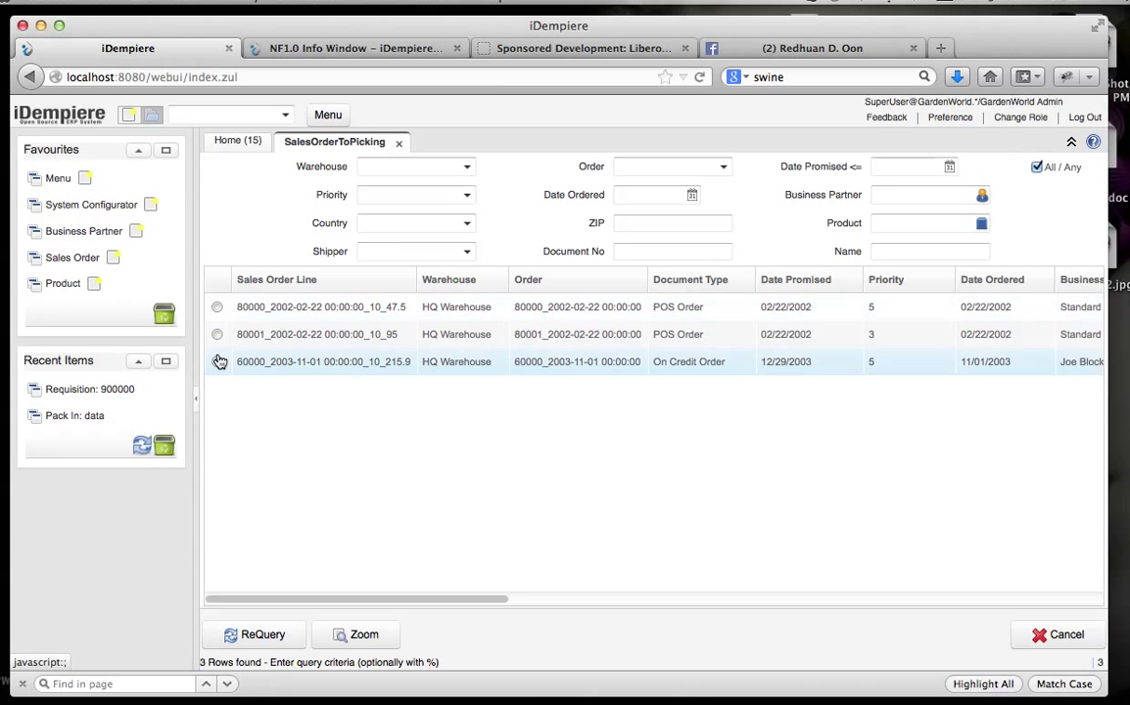
# Step: Zoom into the selected line's Sales Order record and close that record again
pyautogui.click(367, 635)
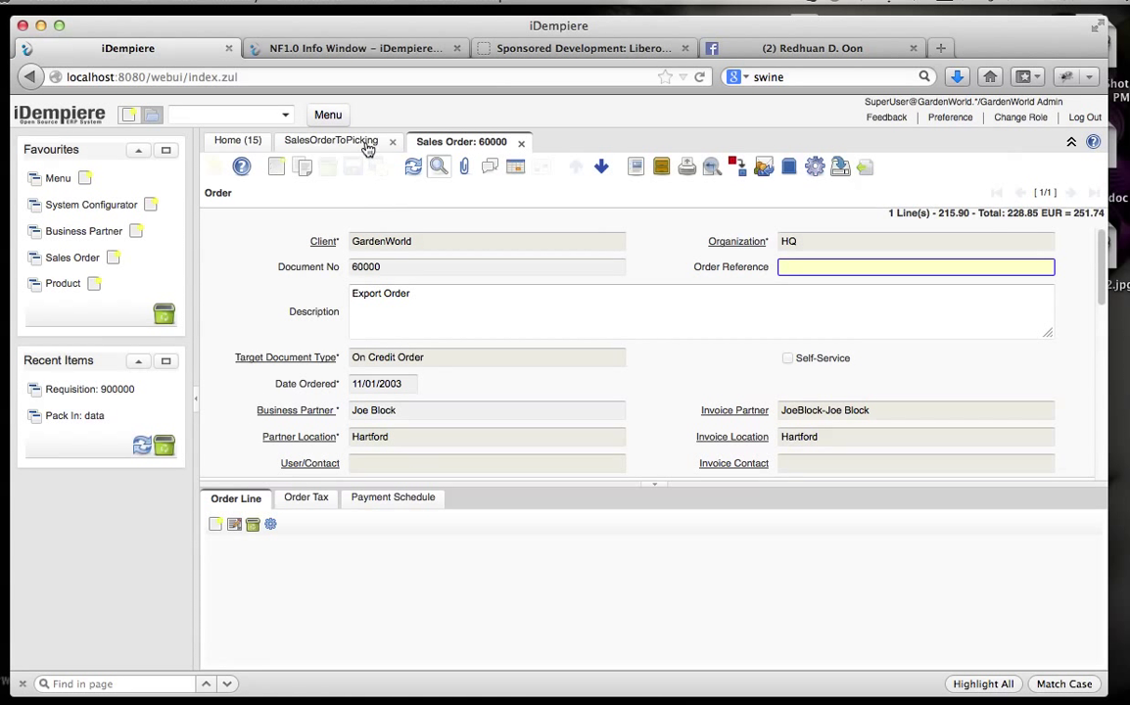
pyautogui.click(524, 144)
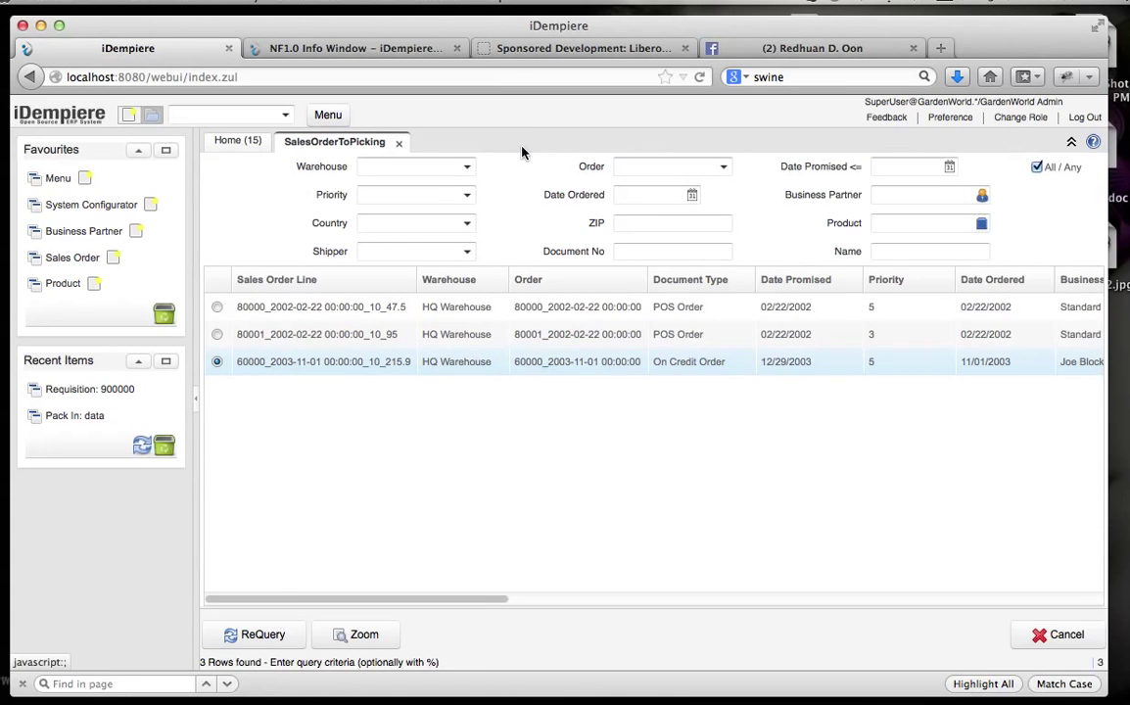
# Step: Switch to the TextEdit notes and highlight "Process button", followed by "Orders-to-Picking" in item 1a
pyautogui.moveTo(241, 641)
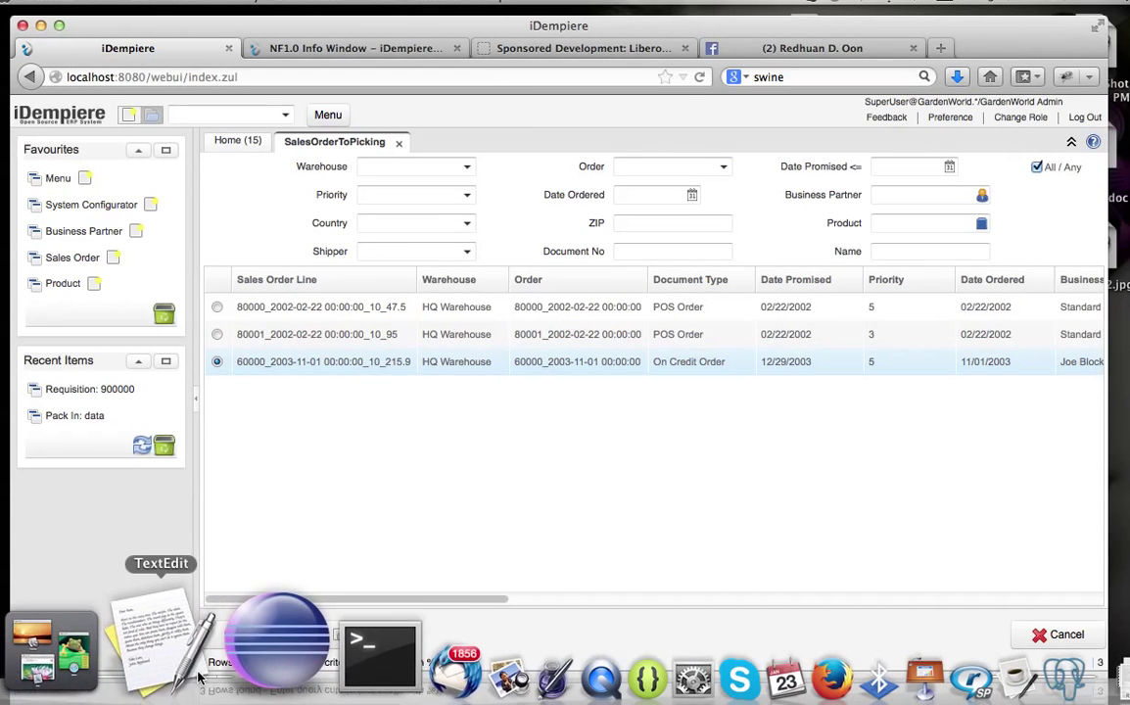
pyautogui.click(169, 599)
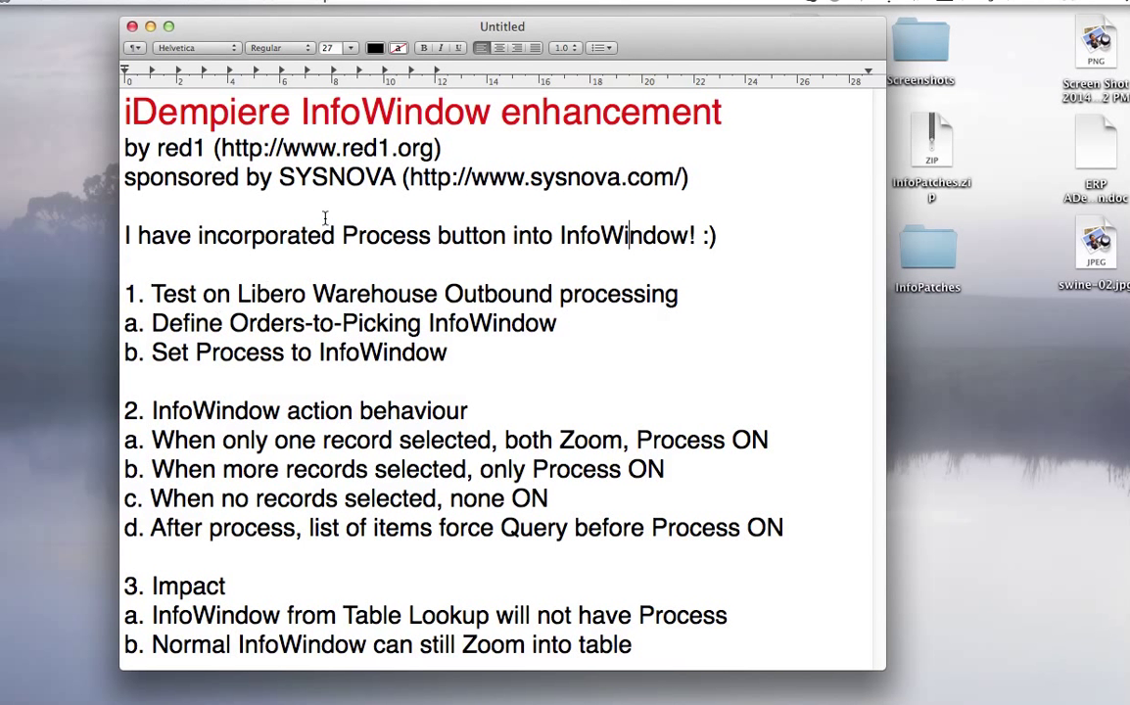
pyautogui.moveTo(342, 235); pyautogui.dragTo(506, 241)
pyautogui.click(501, 326)
pyautogui.moveTo(229, 324); pyautogui.dragTo(423, 334)
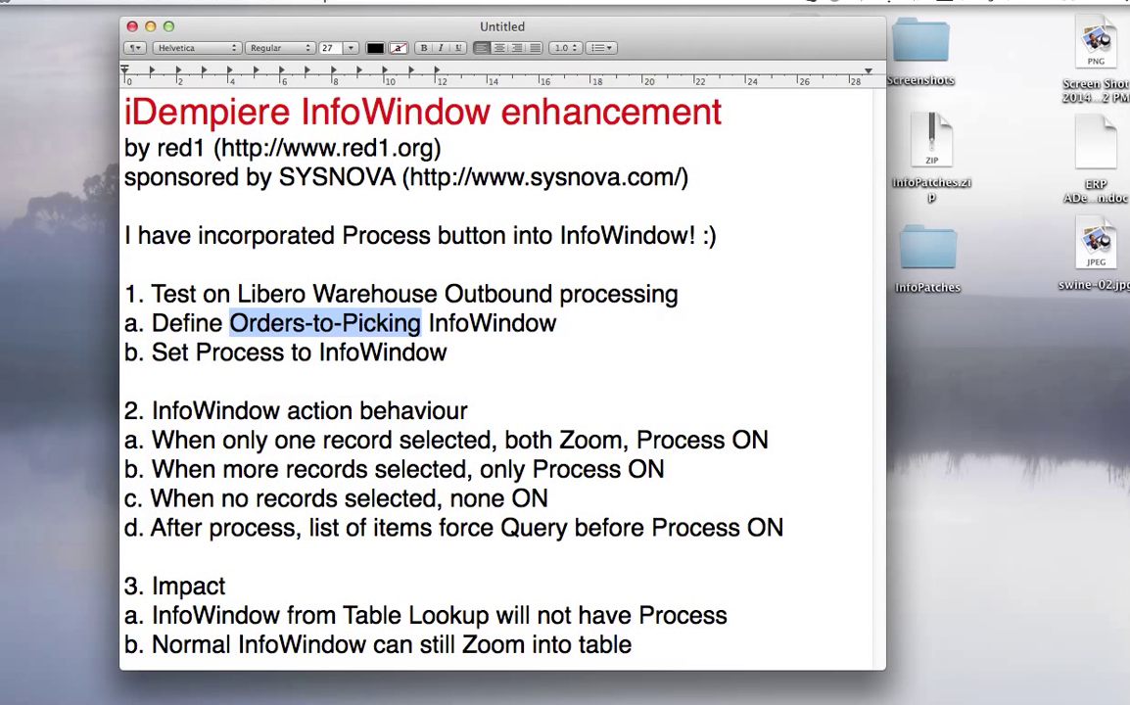
# Step: Switch to the iDempiere Java client and review the SalesOrderToPicking info window's column list, returning to its Window definition
pyautogui.moveTo(225, 690)
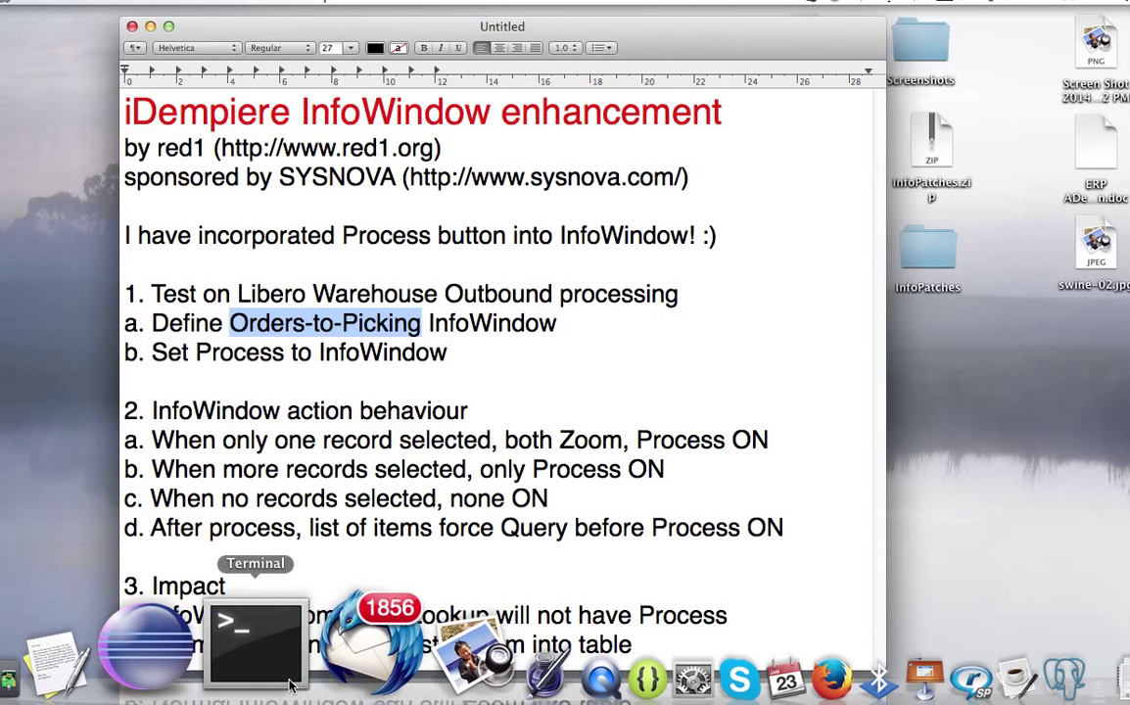
pyautogui.click(874, 648)
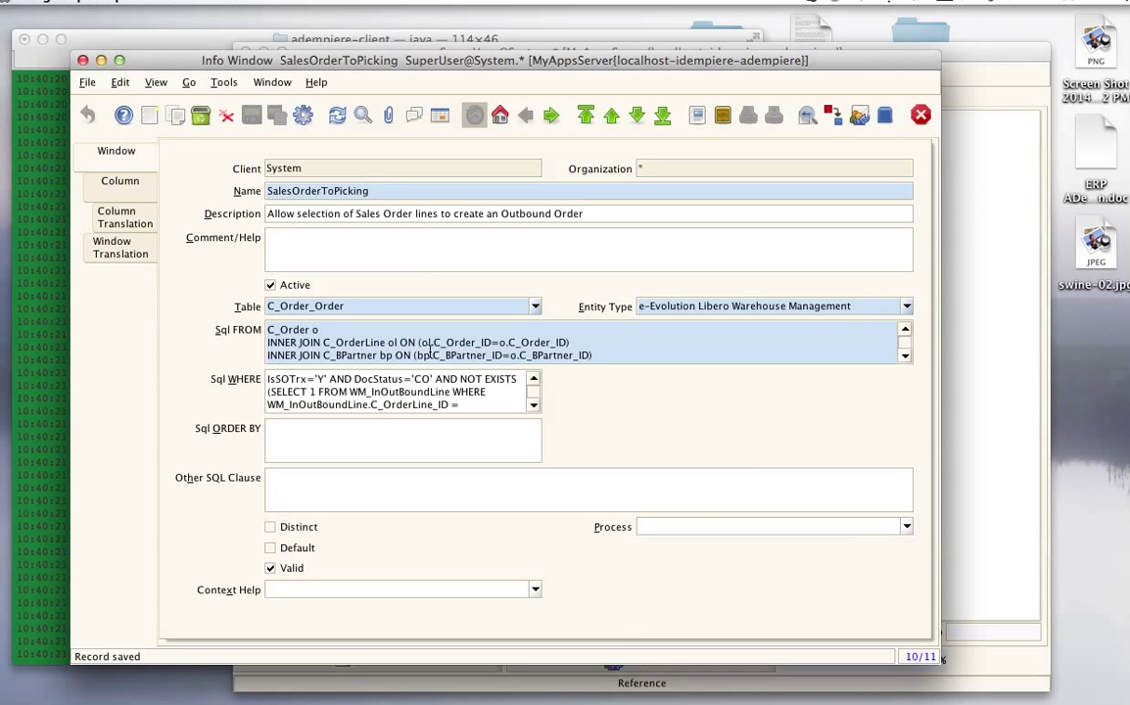
pyautogui.click(119, 180)
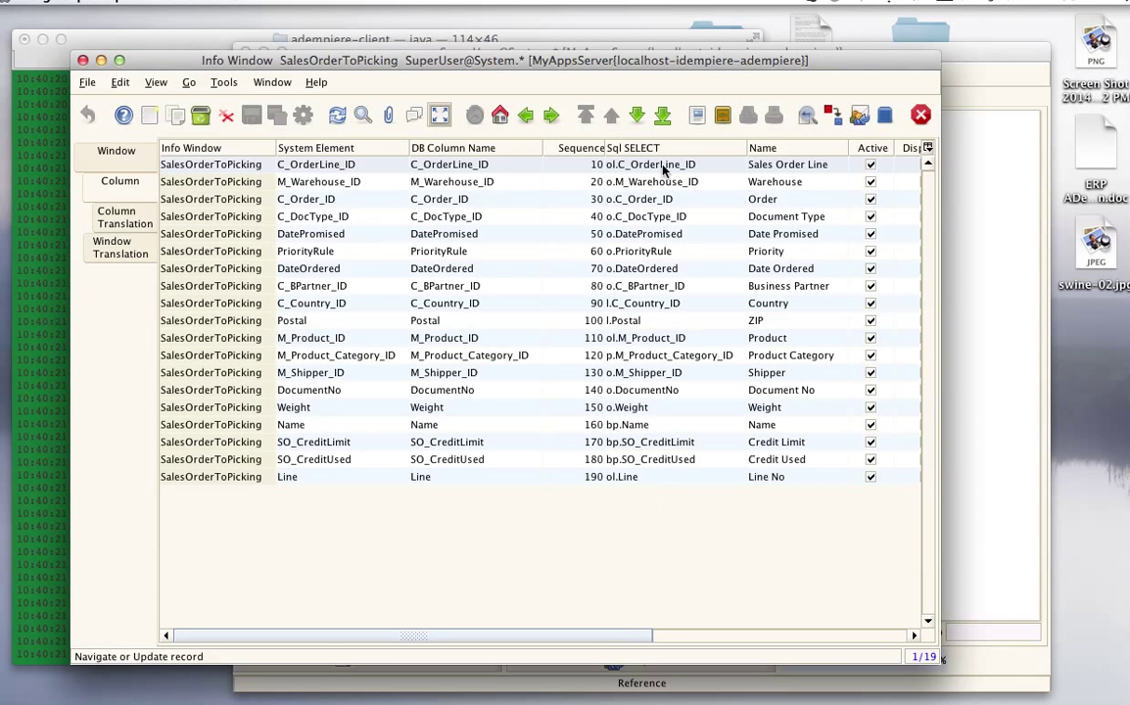
pyautogui.click(115, 152)
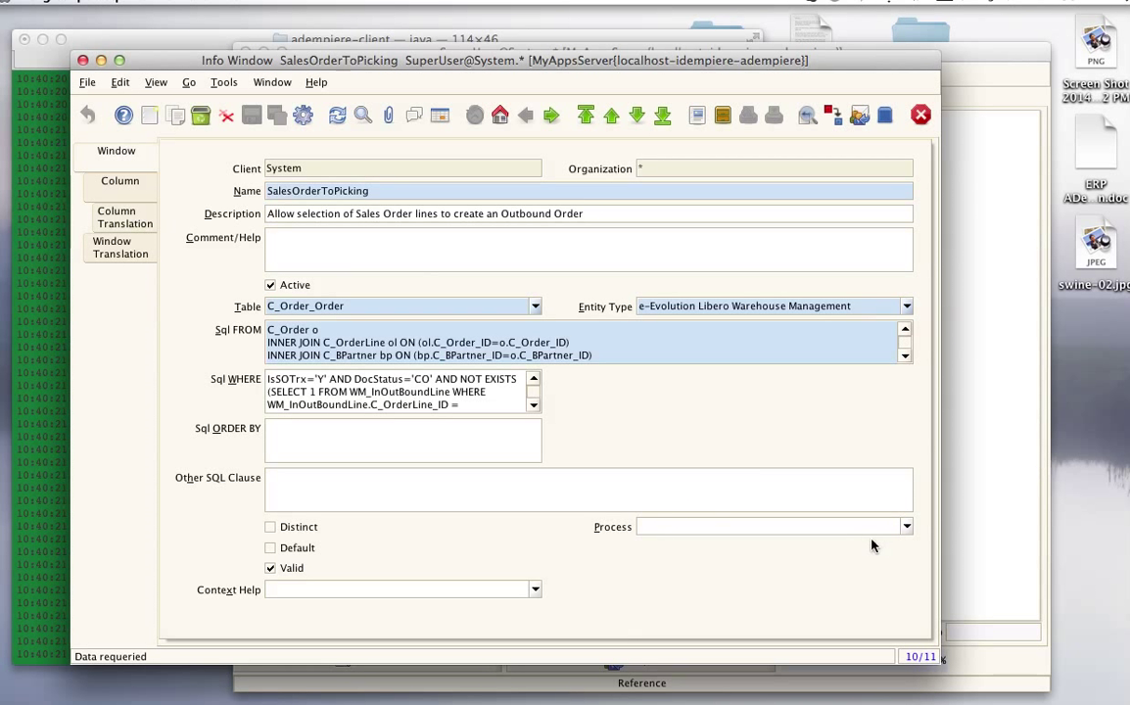
# Step: Assign the Generate Outbound Order_WM_InOutbound Generate process to the SalesOrderToPicking info window and save the record
pyautogui.click(906, 528)
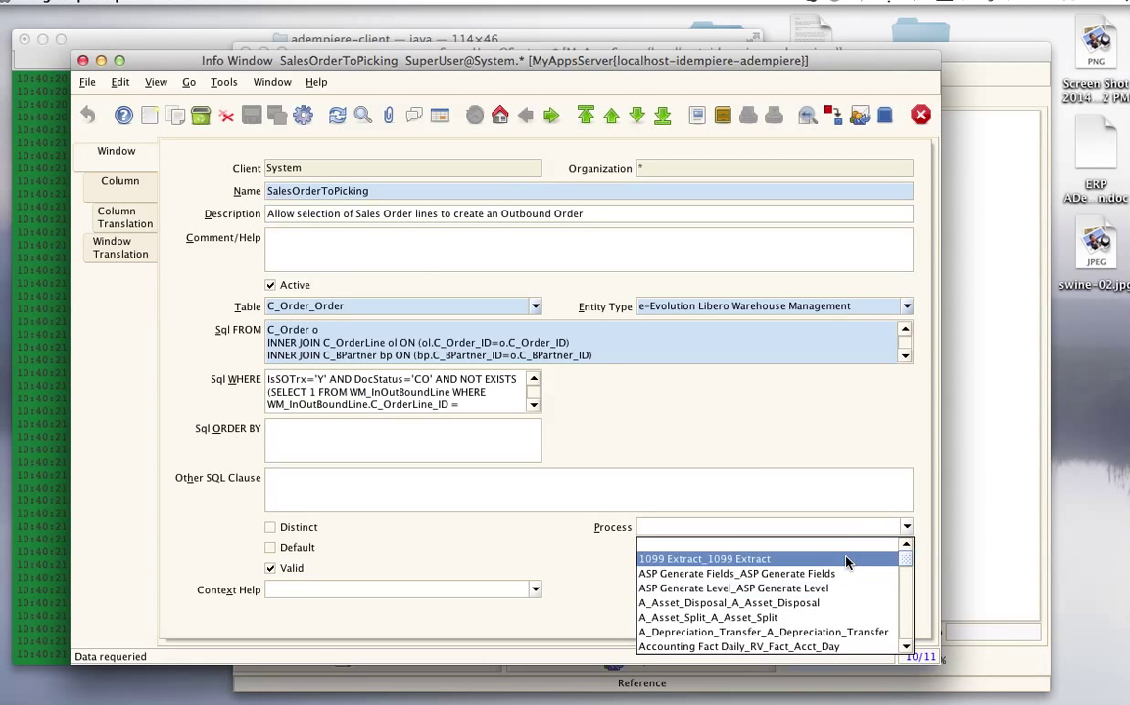
pyautogui.write('ge')
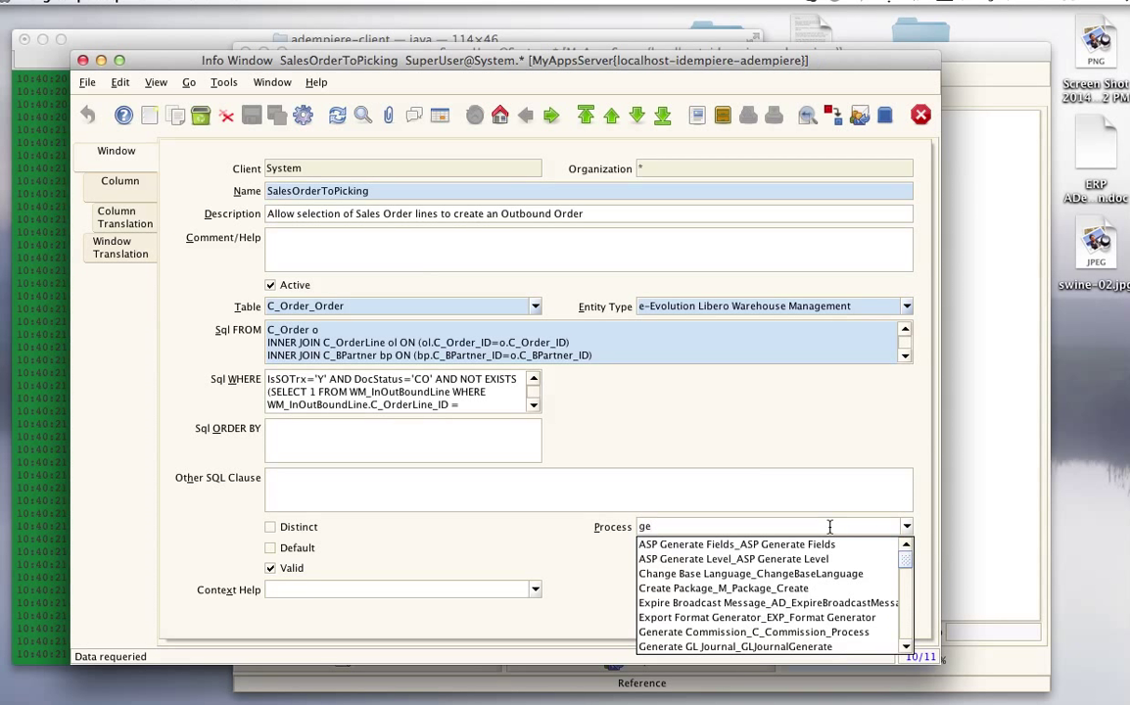
pyautogui.write('nerat')
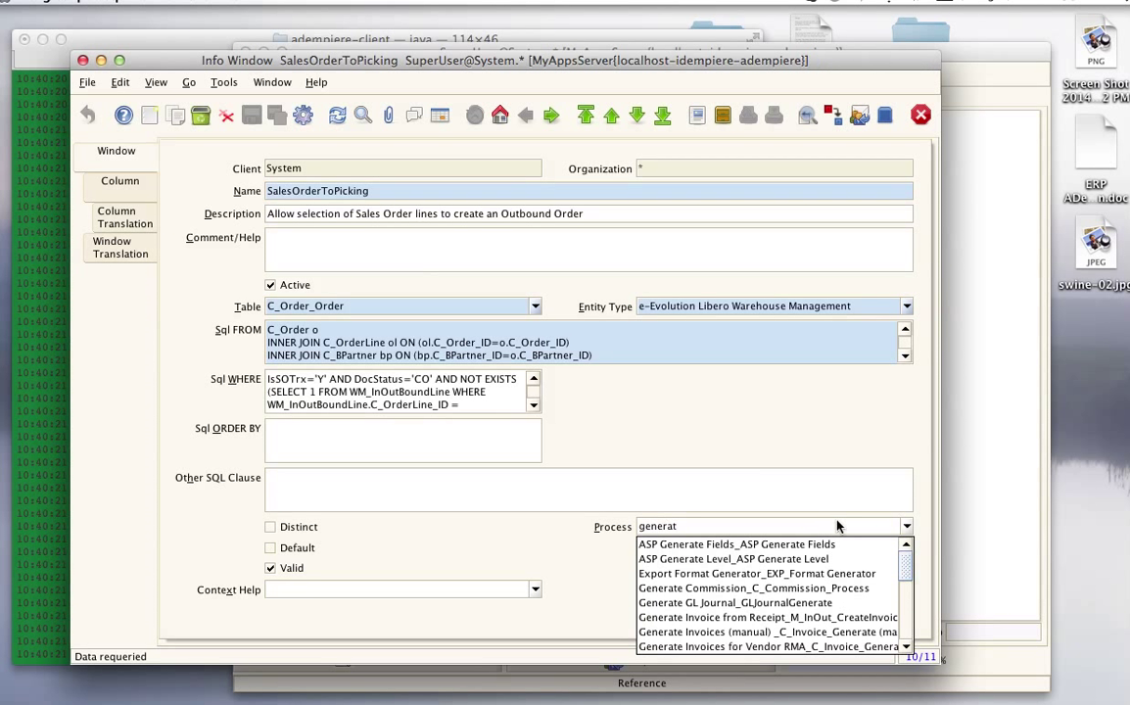
pyautogui.scroll(-5, 825, 622)
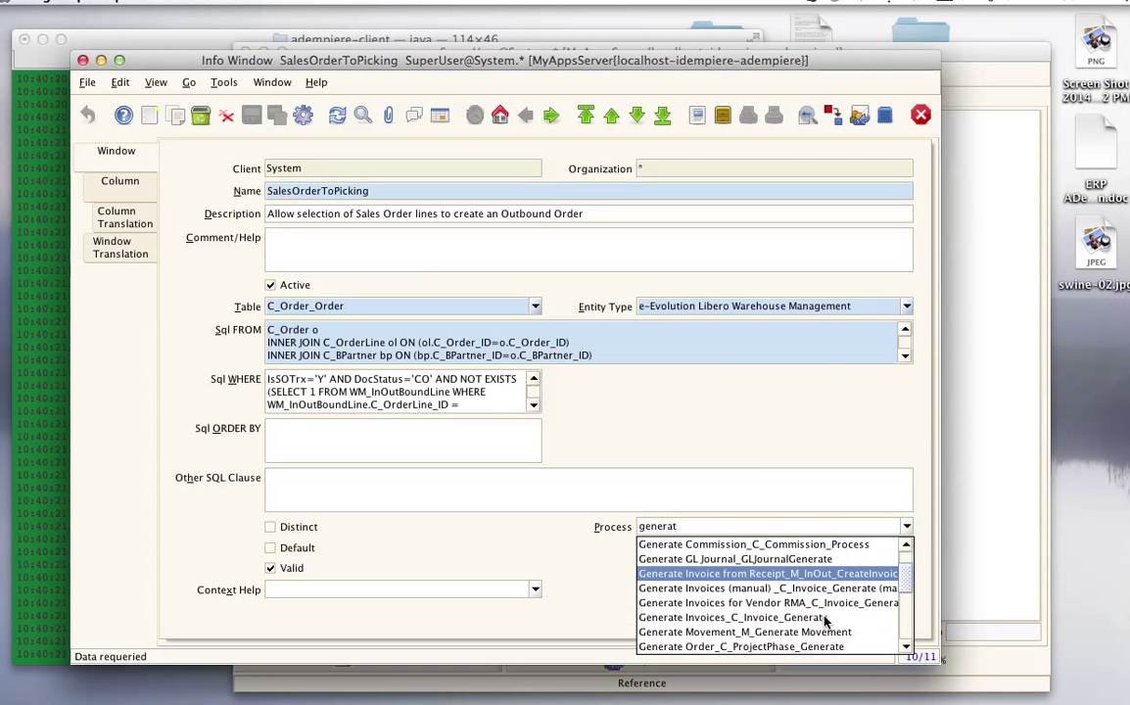
pyautogui.click(823, 618)
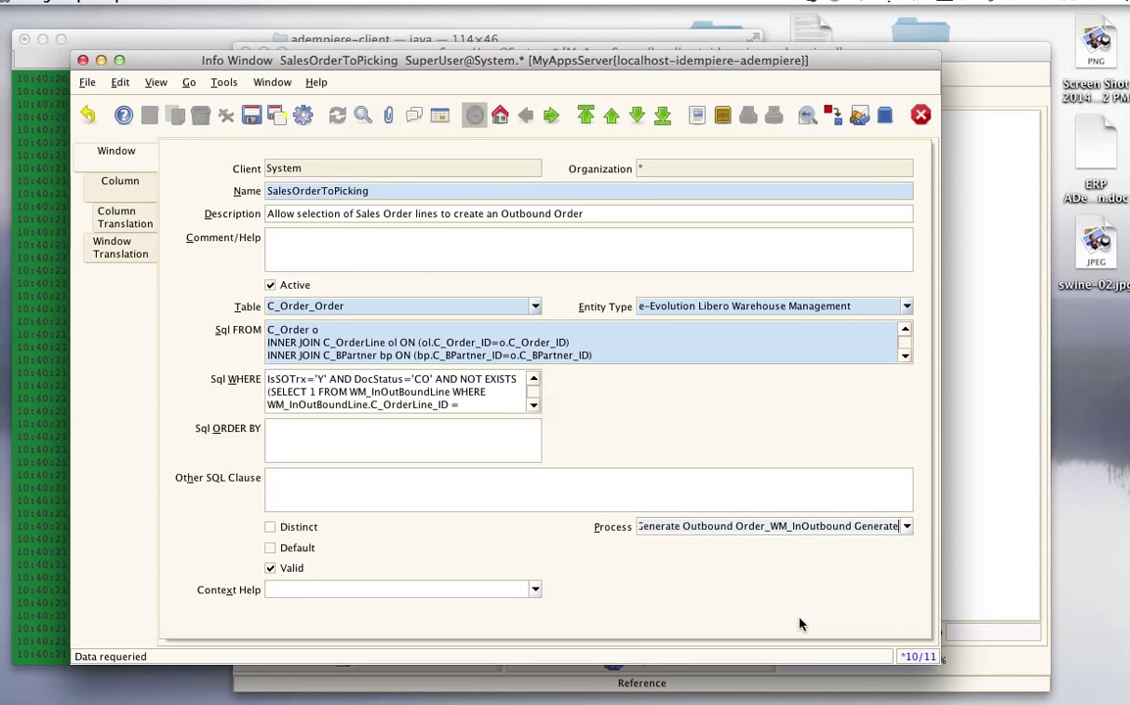
pyautogui.click(252, 116)
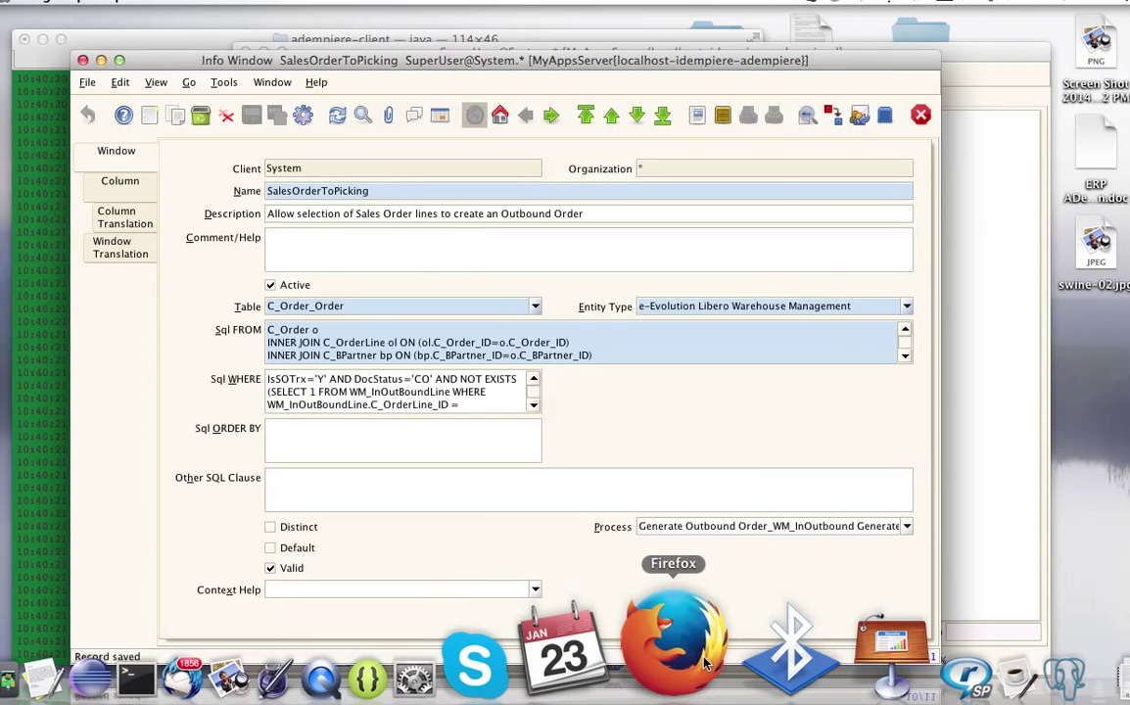
# Step: Switch to Firefox, close and reopen the Sales Orders to Picking info window, and query it without criteria
pyautogui.click(661, 642)
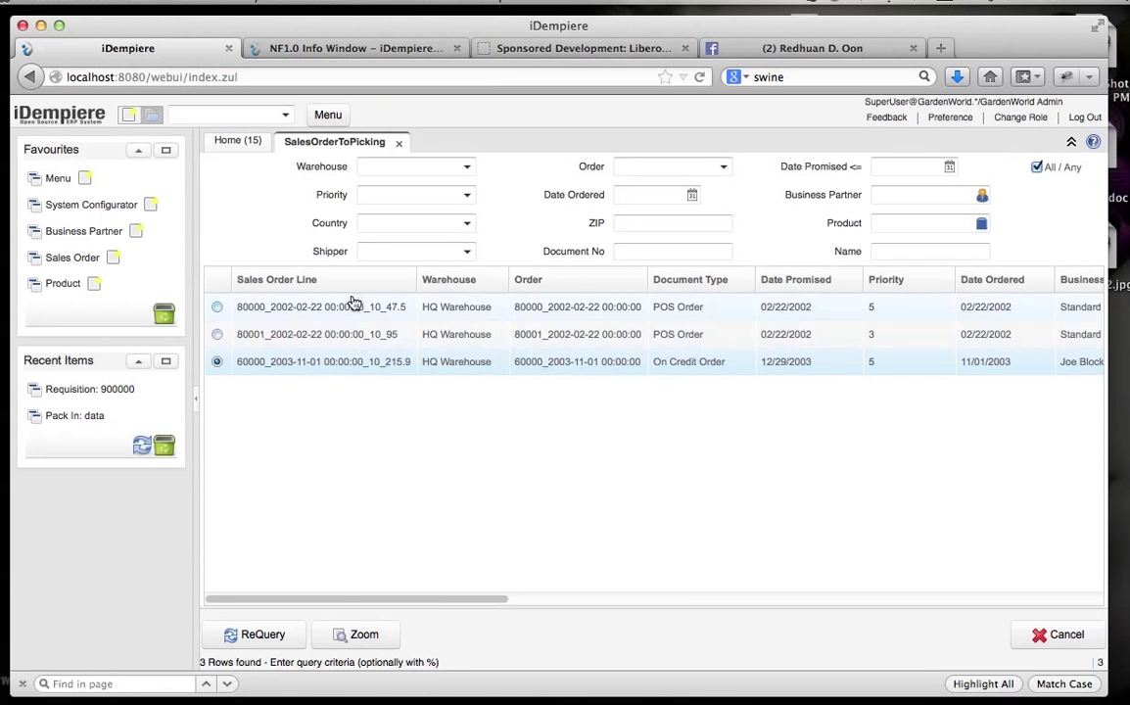
pyautogui.click(398, 144)
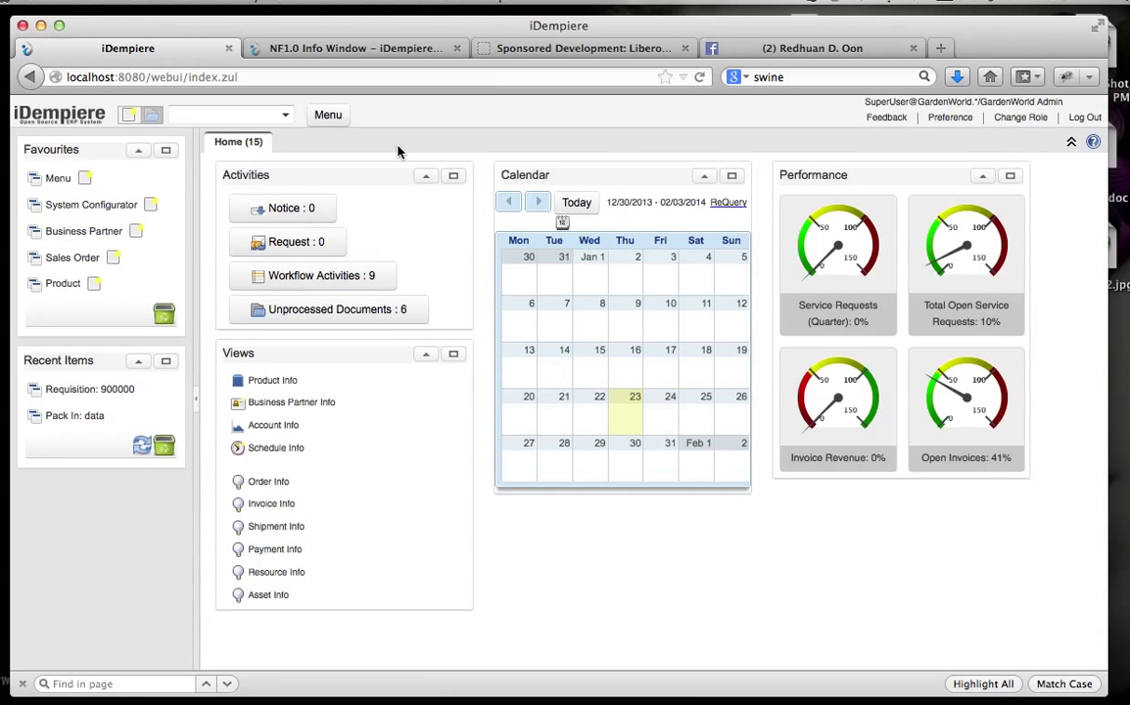
pyautogui.click(333, 116)
pyautogui.click(432, 468)
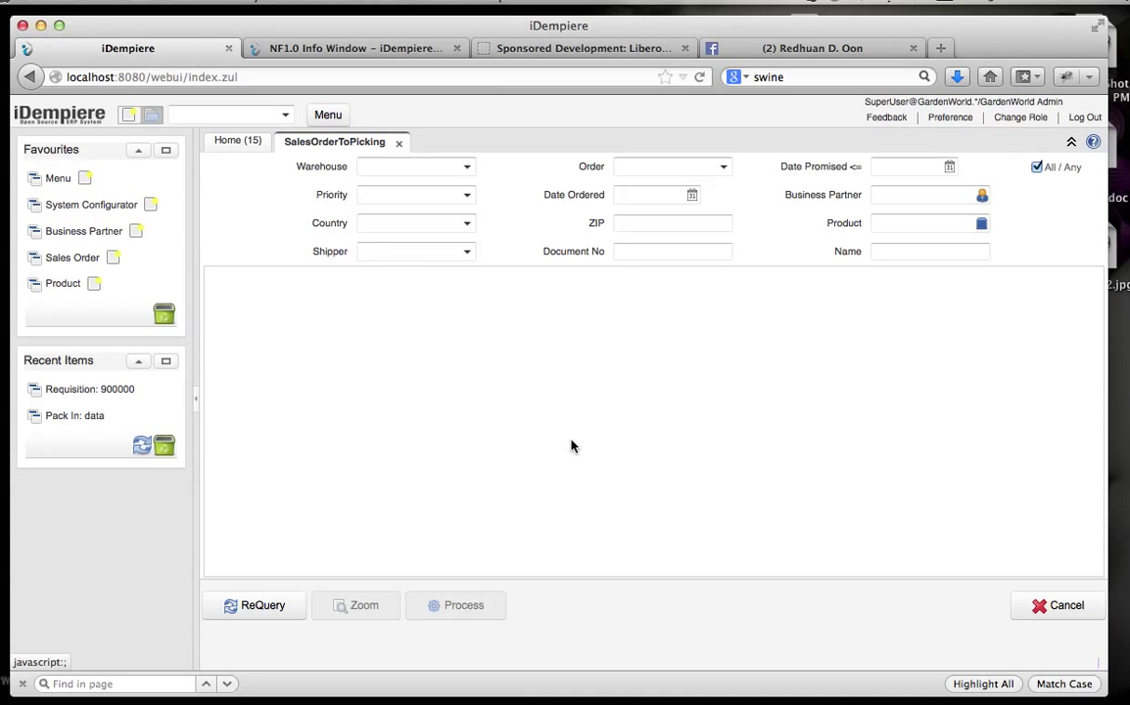
pyautogui.click(280, 605)
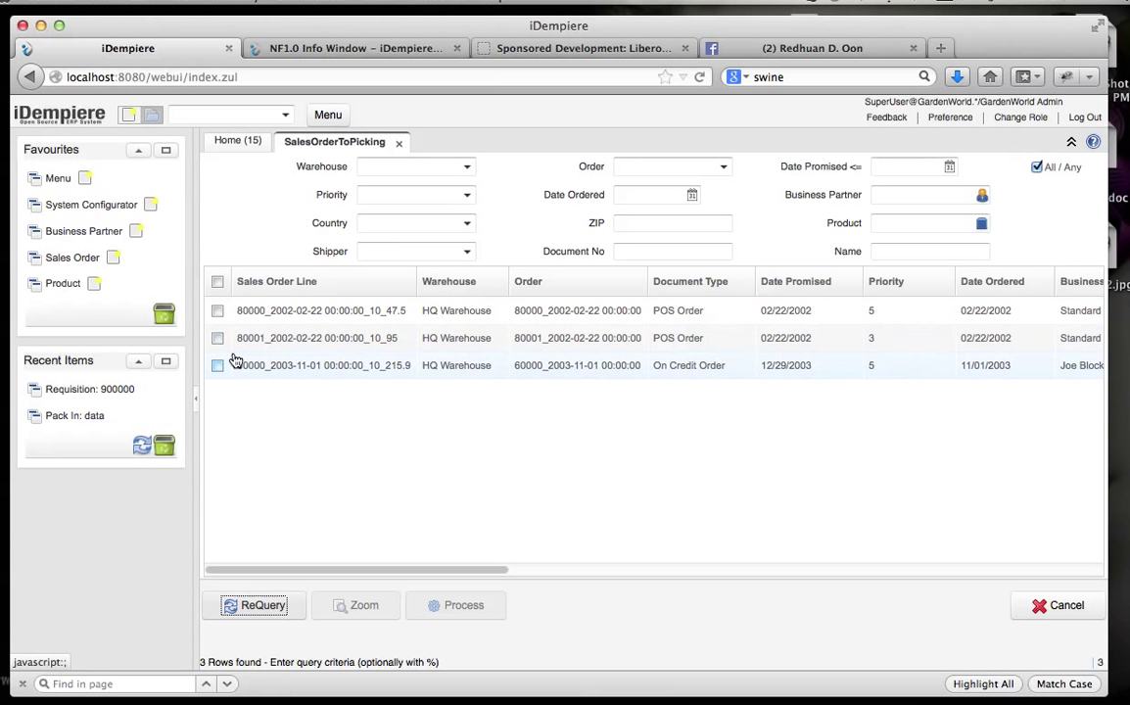
# Step: Select only the On Credit Order line and run Generate Outbound Order on it with the default parameters
pyautogui.click(217, 282)
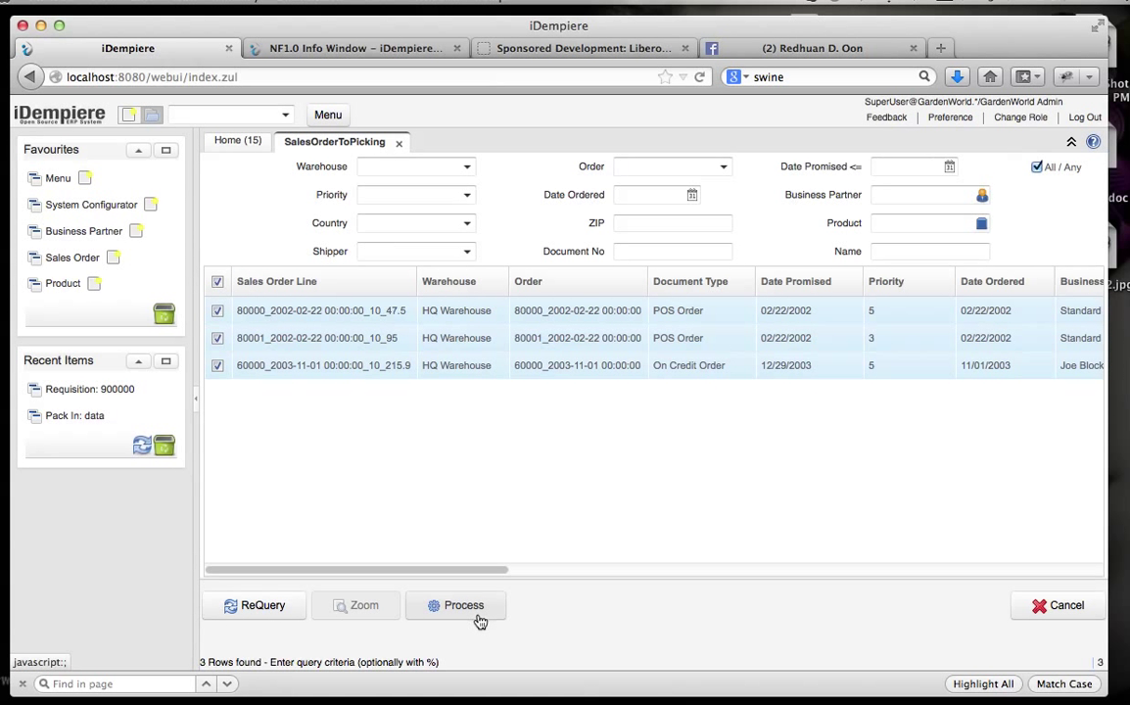
pyautogui.click(217, 282)
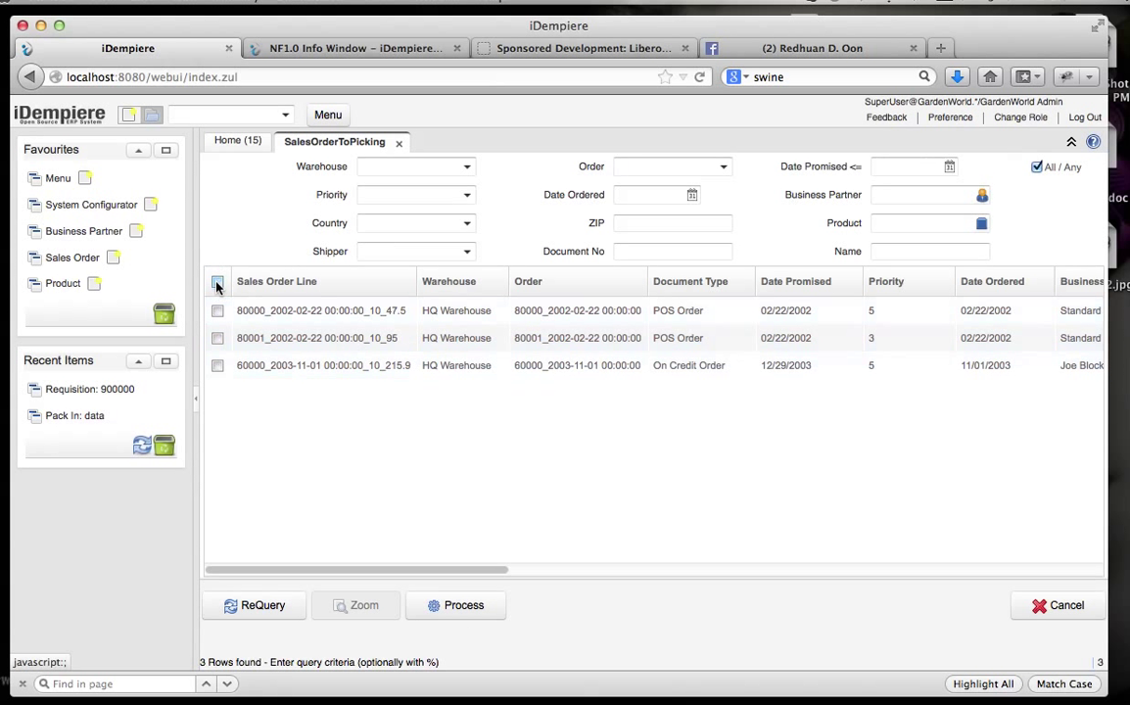
pyautogui.click(217, 366)
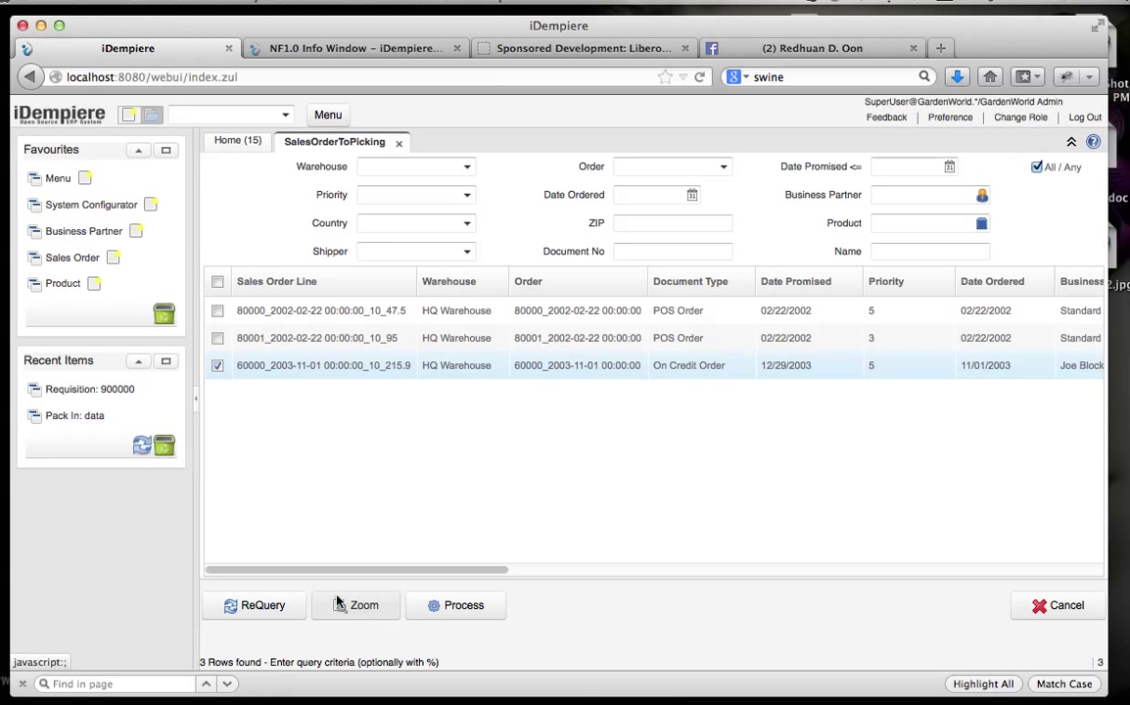
pyautogui.click(461, 609)
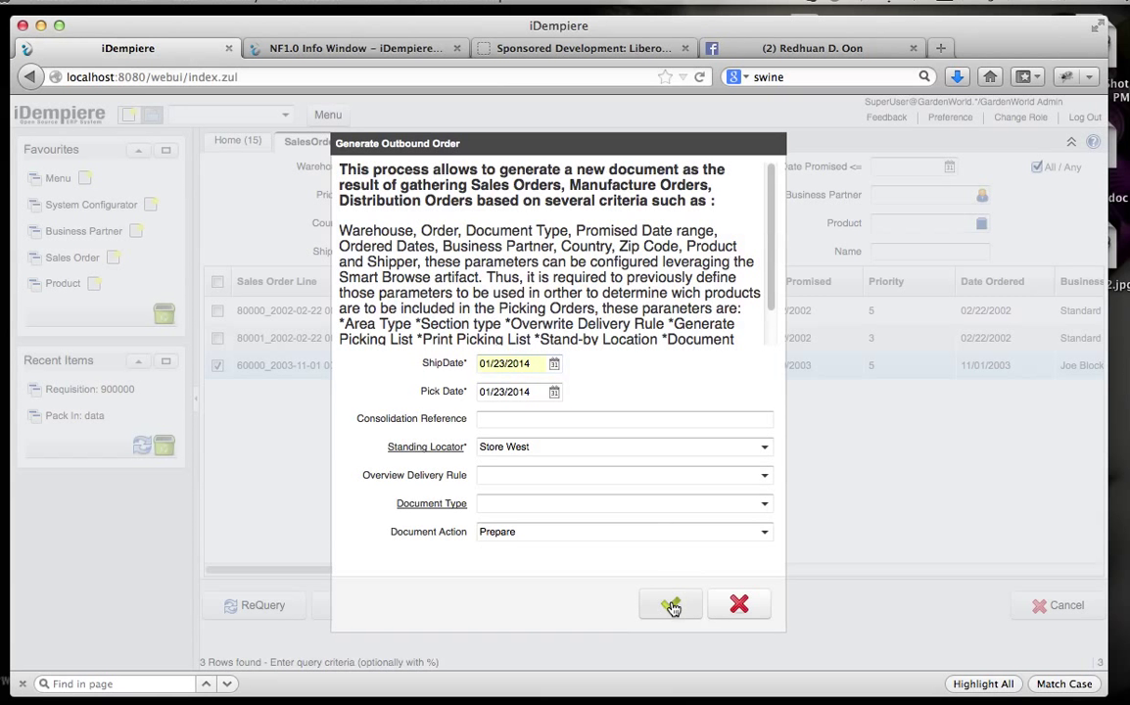
pyautogui.click(671, 606)
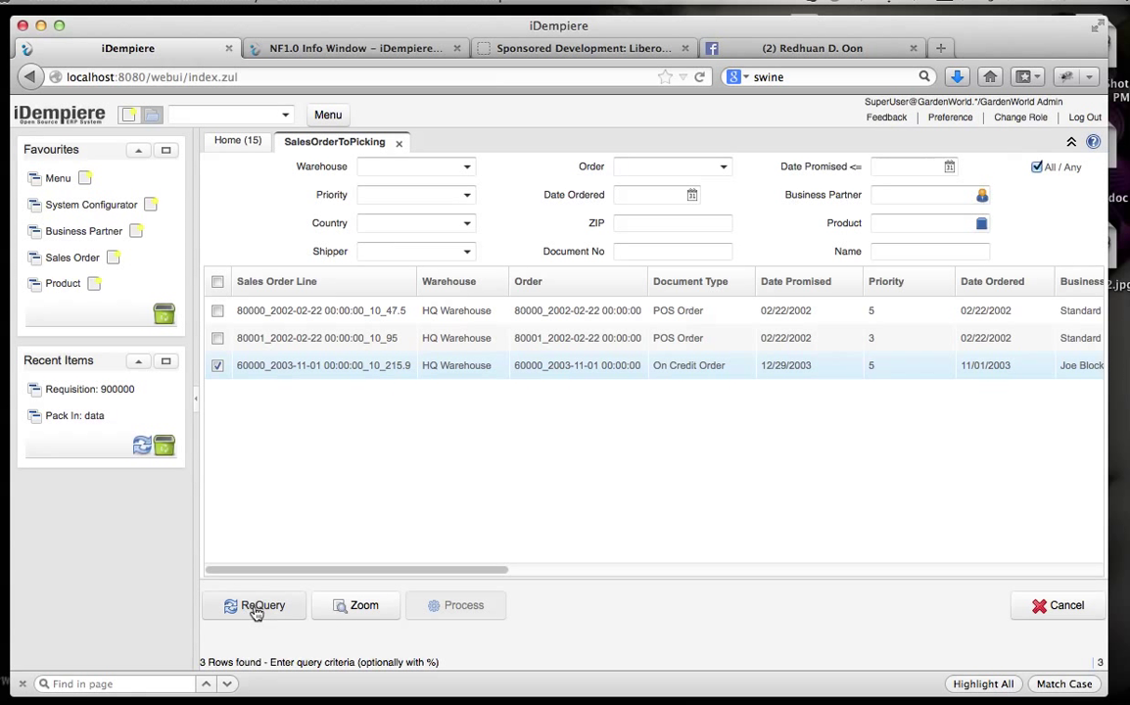
# Step: Requery, generate an outbound order from both POS Order lines with the default parameters, and refresh the query again
pyautogui.click(219, 367)
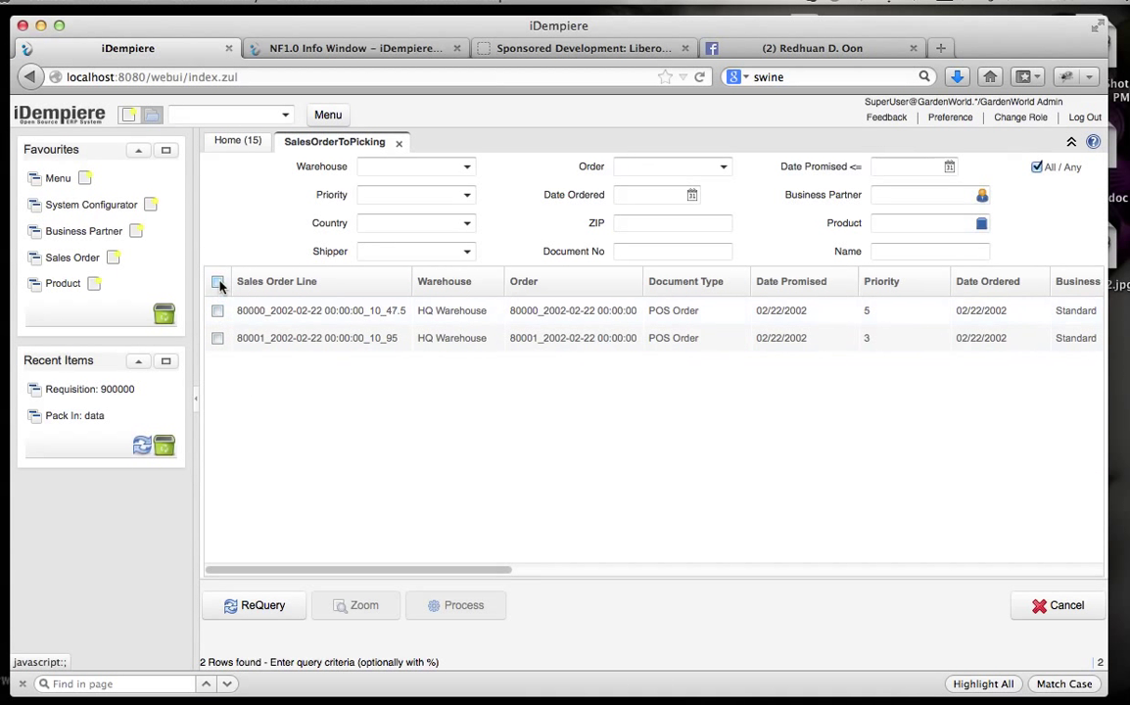
pyautogui.click(217, 281)
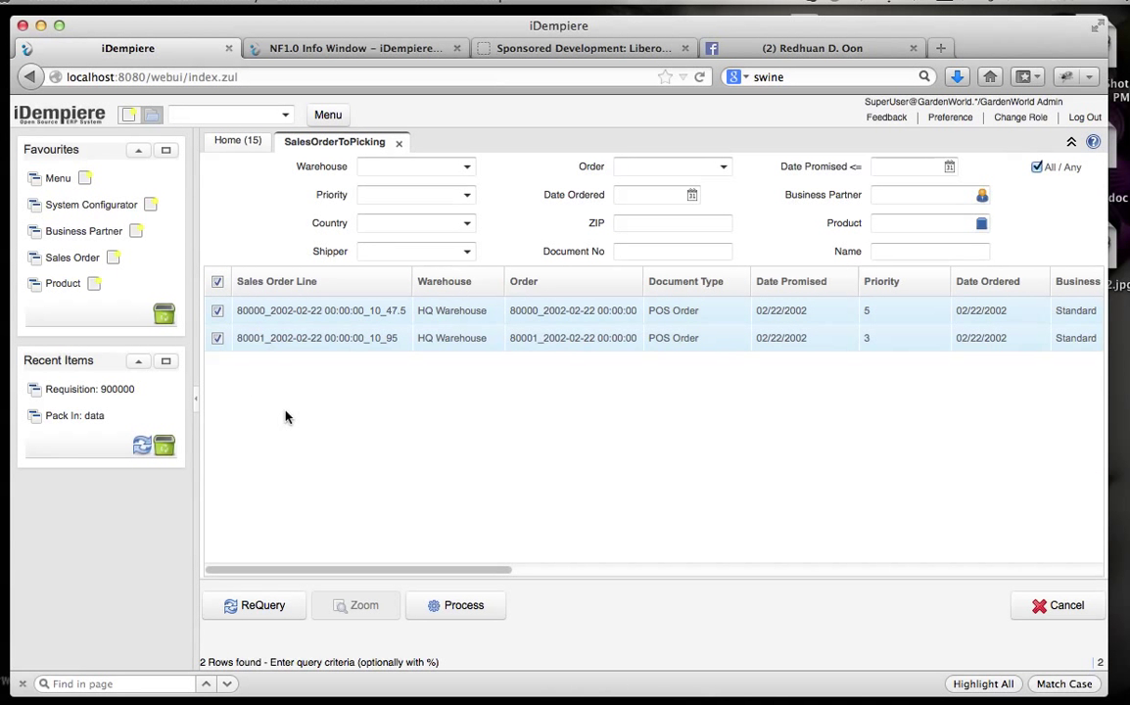
pyautogui.click(462, 605)
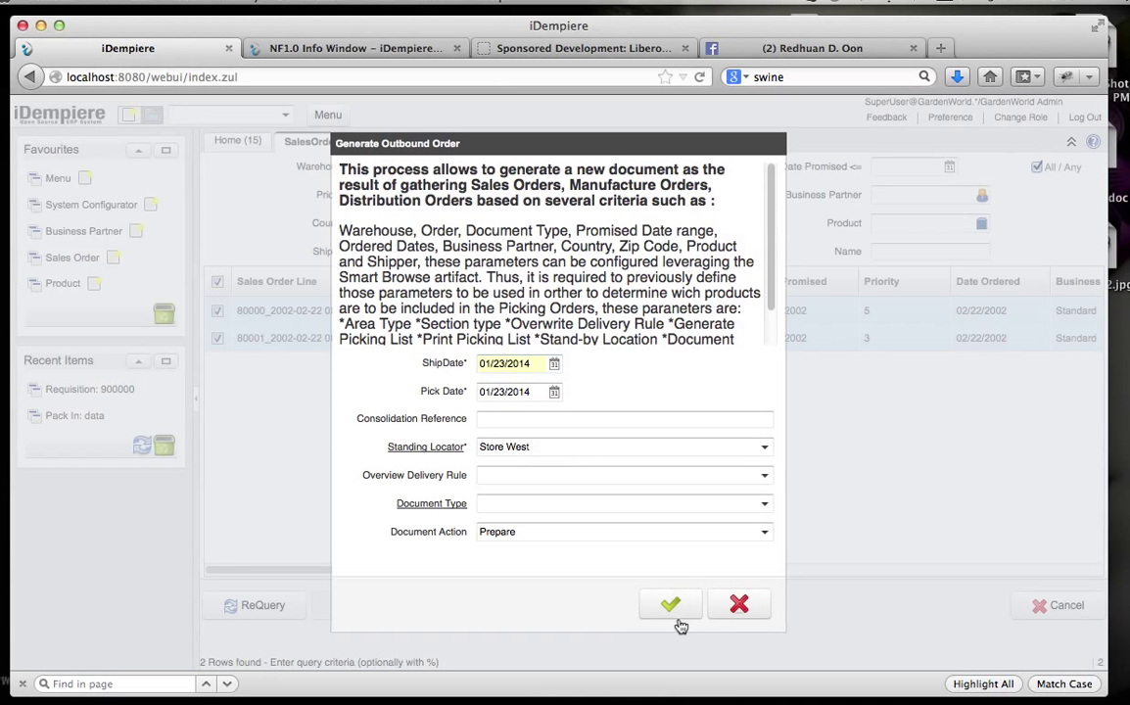
pyautogui.click(671, 607)
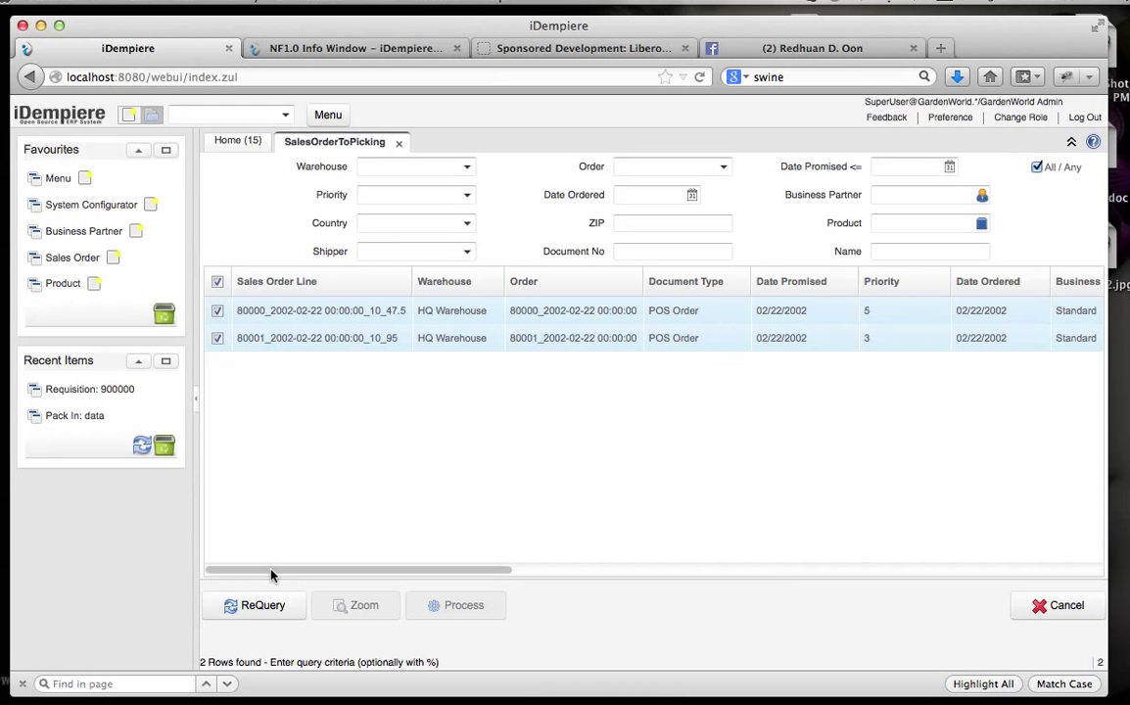
pyautogui.click(259, 605)
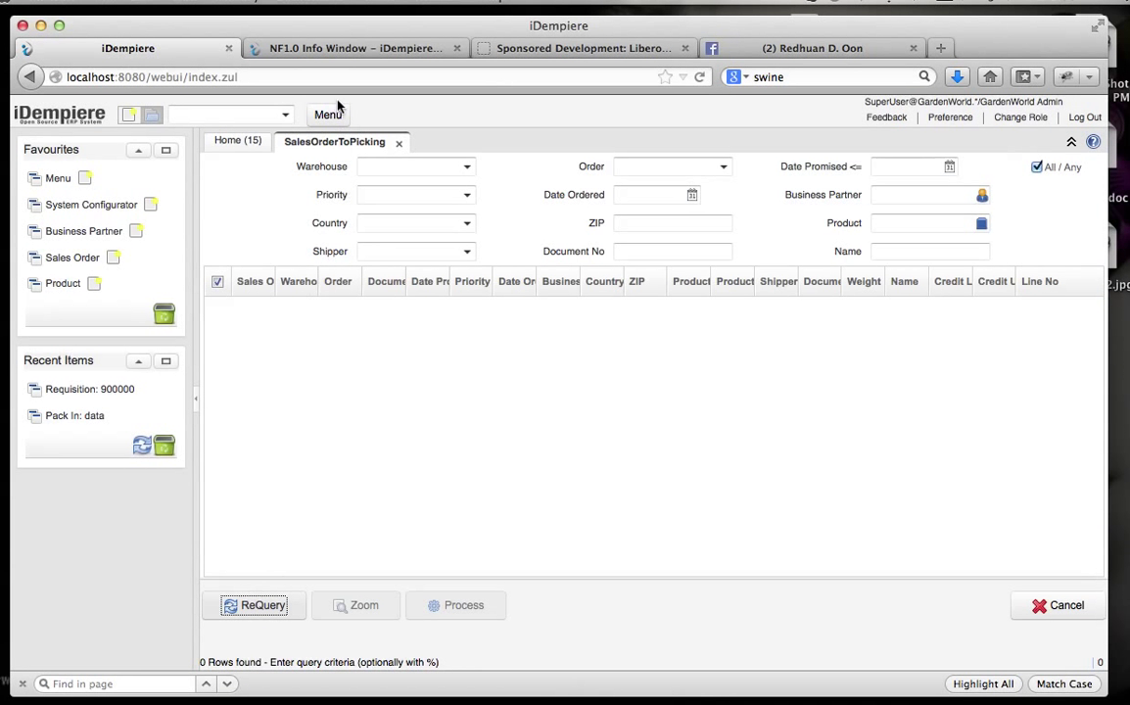
# Step: Open the Outbound Order window, review the first order's lines, and go to the second order
pyautogui.click(328, 115)
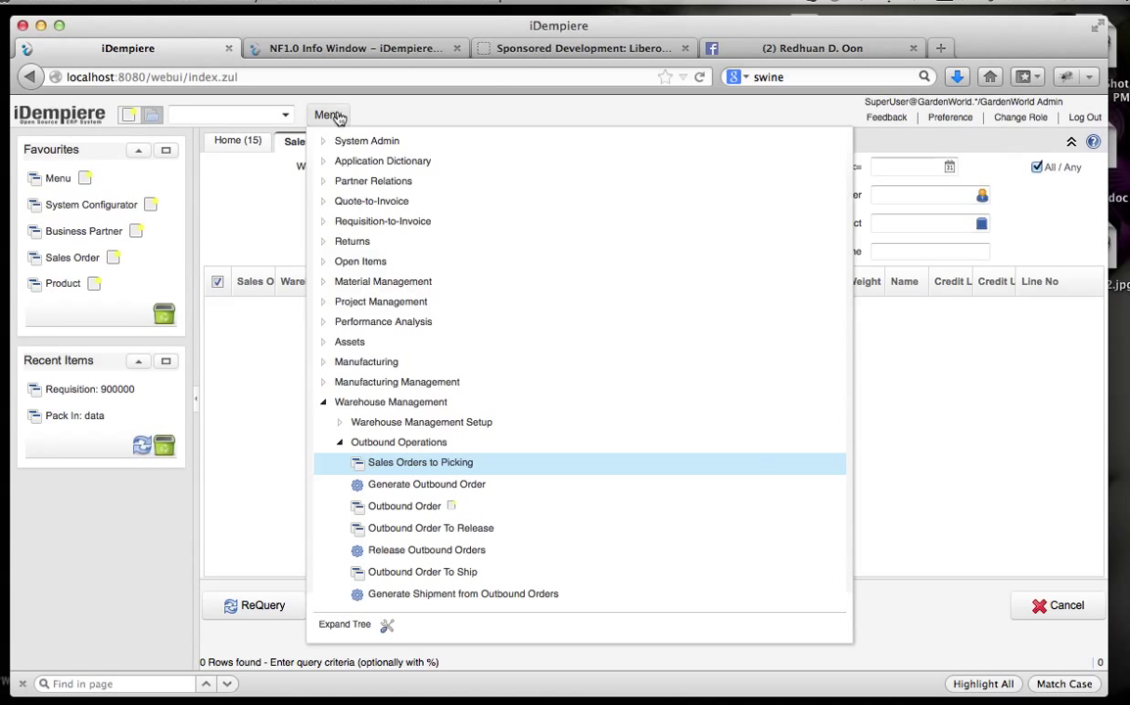
pyautogui.click(414, 508)
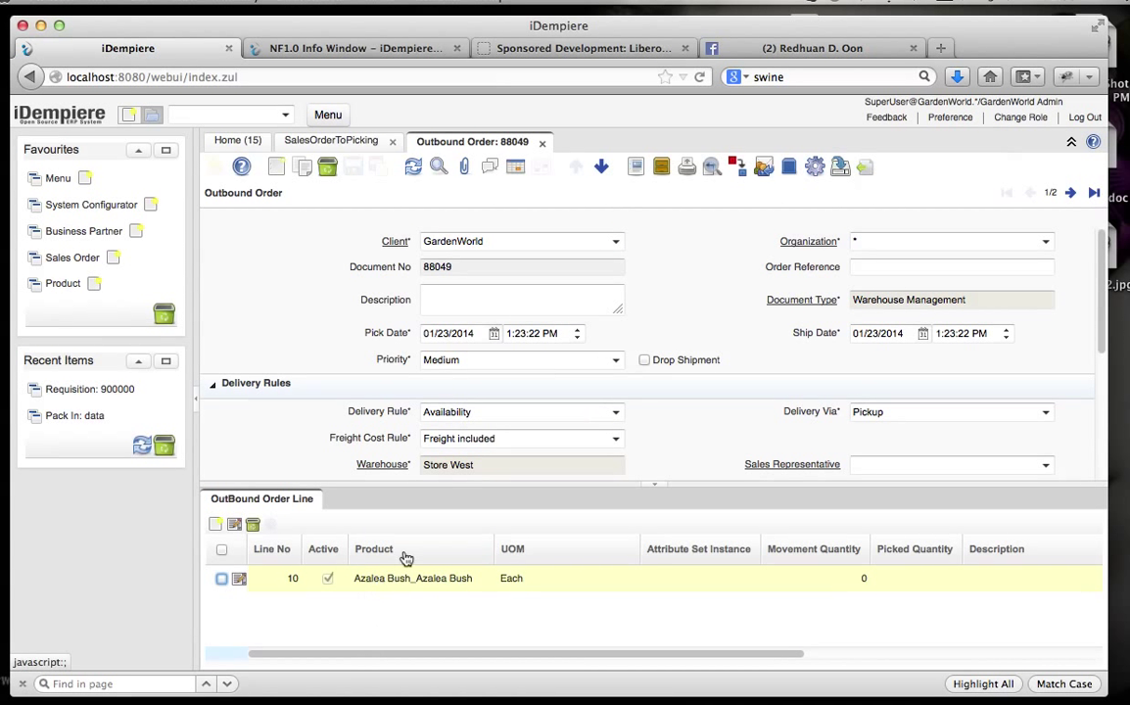
pyautogui.click(602, 170)
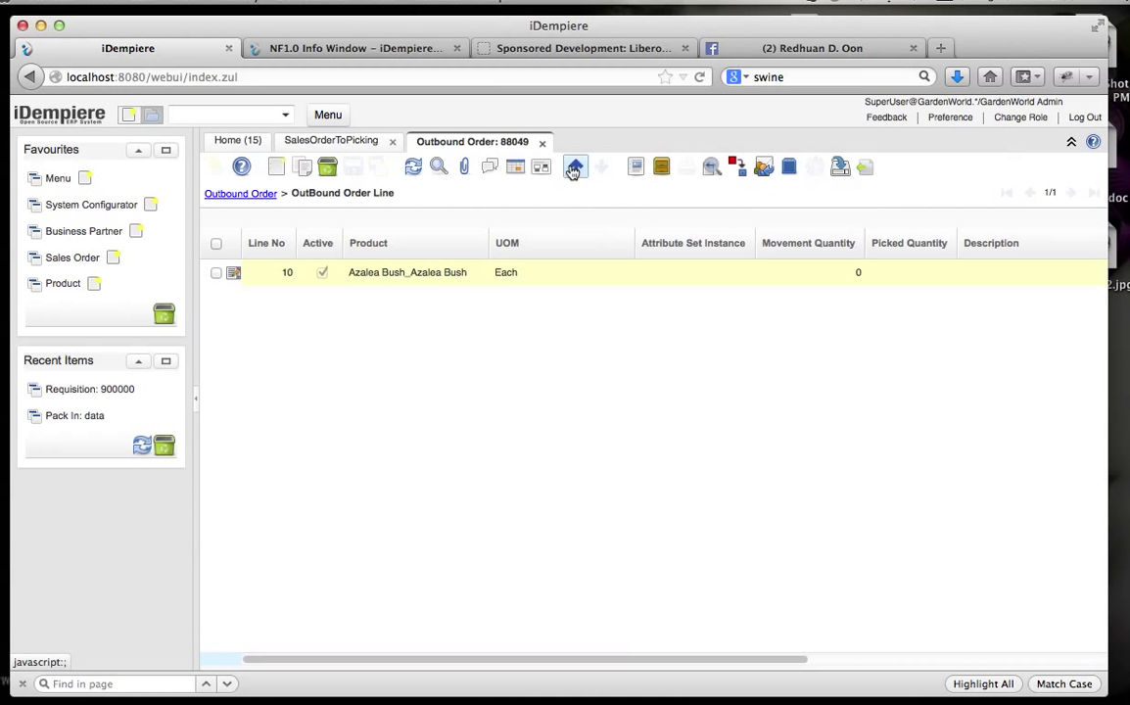
pyautogui.click(252, 195)
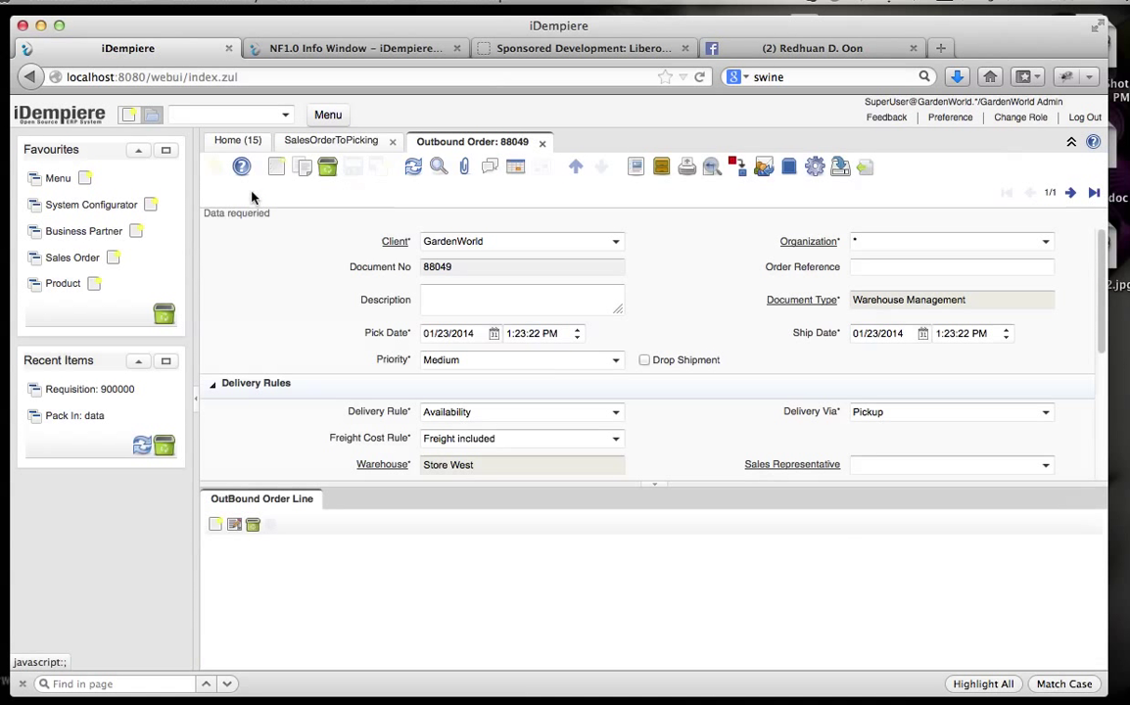
pyautogui.click(1070, 193)
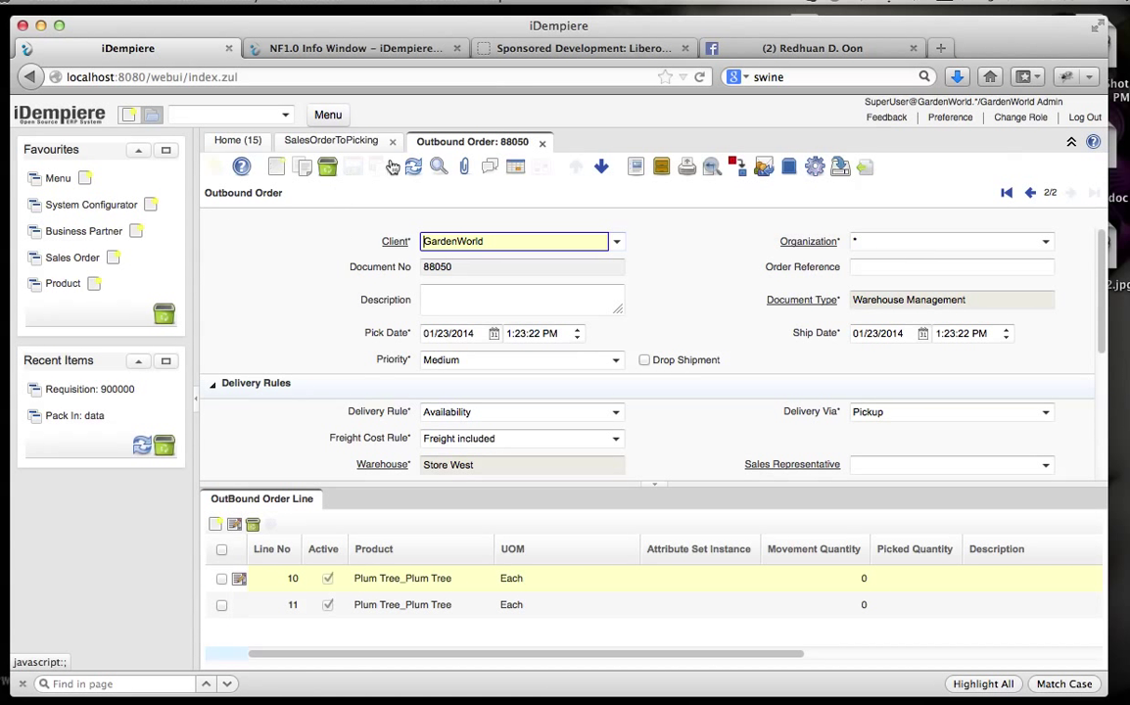
# Step: List the outbound orders in grid view, delete both generated orders, and close the Outbound Order window
pyautogui.click(515, 166)
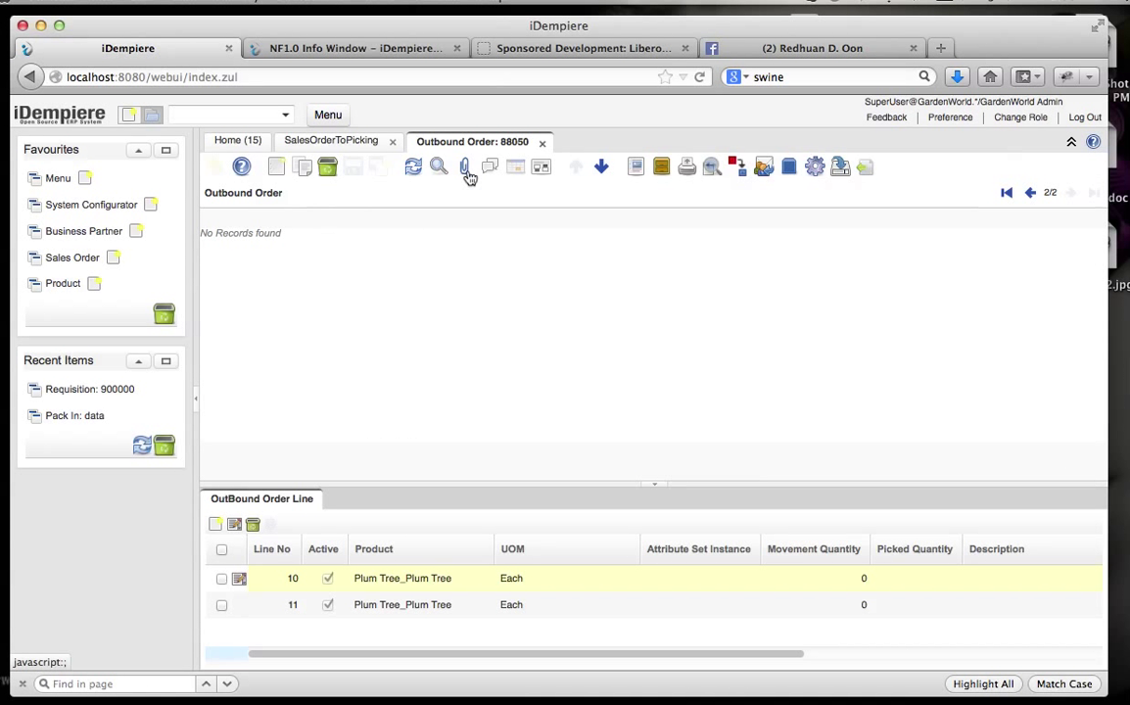
pyautogui.click(413, 167)
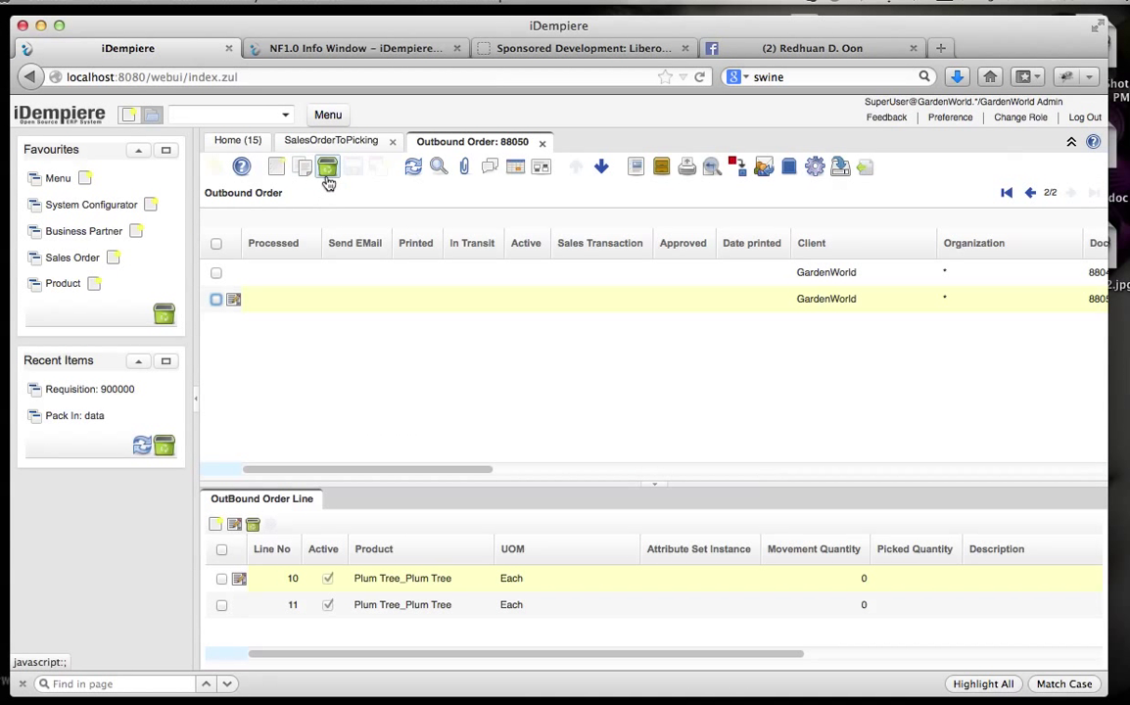
pyautogui.click(216, 244)
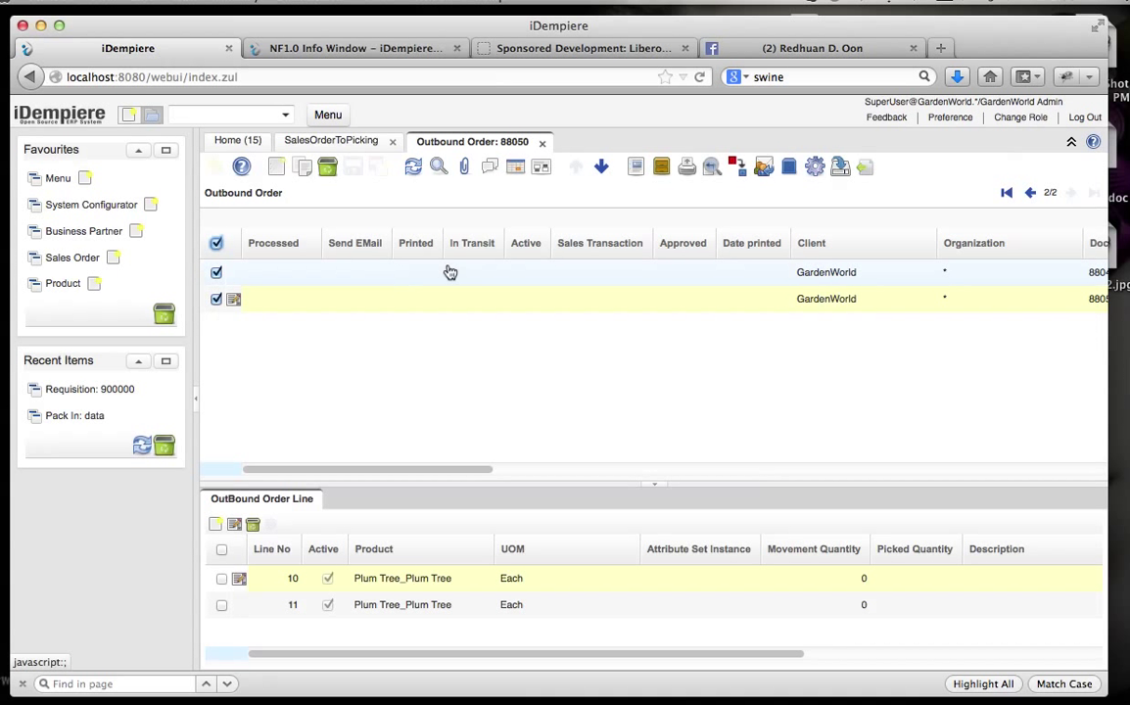
pyautogui.click(327, 167)
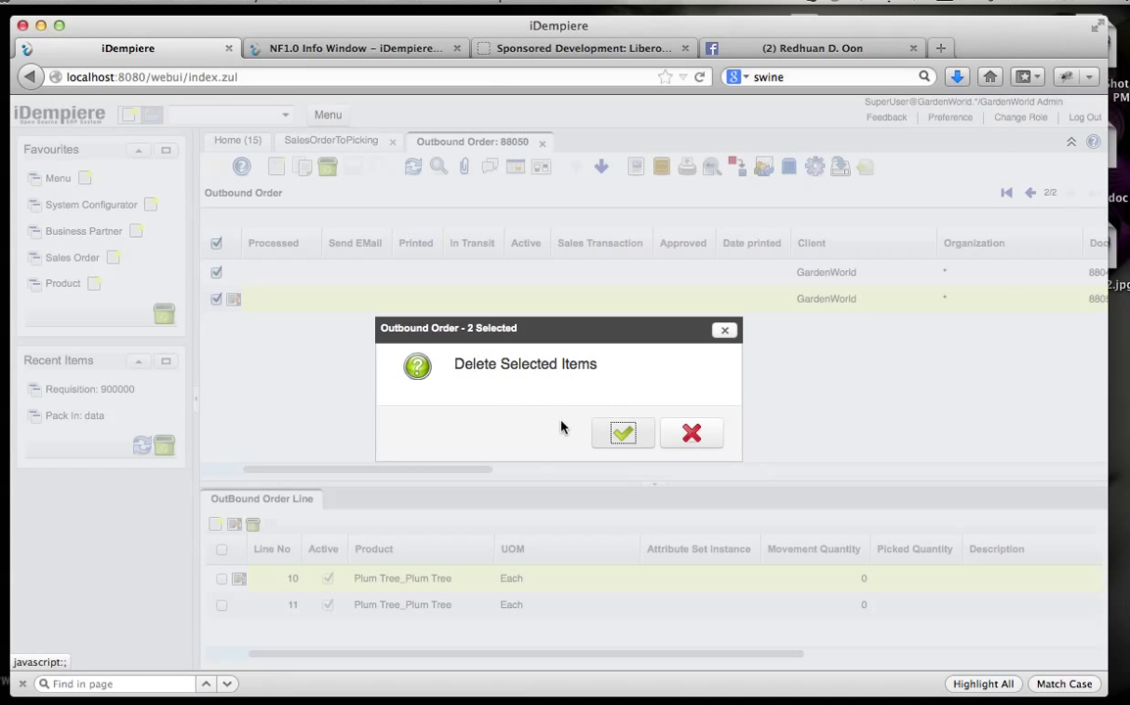
pyautogui.click(623, 433)
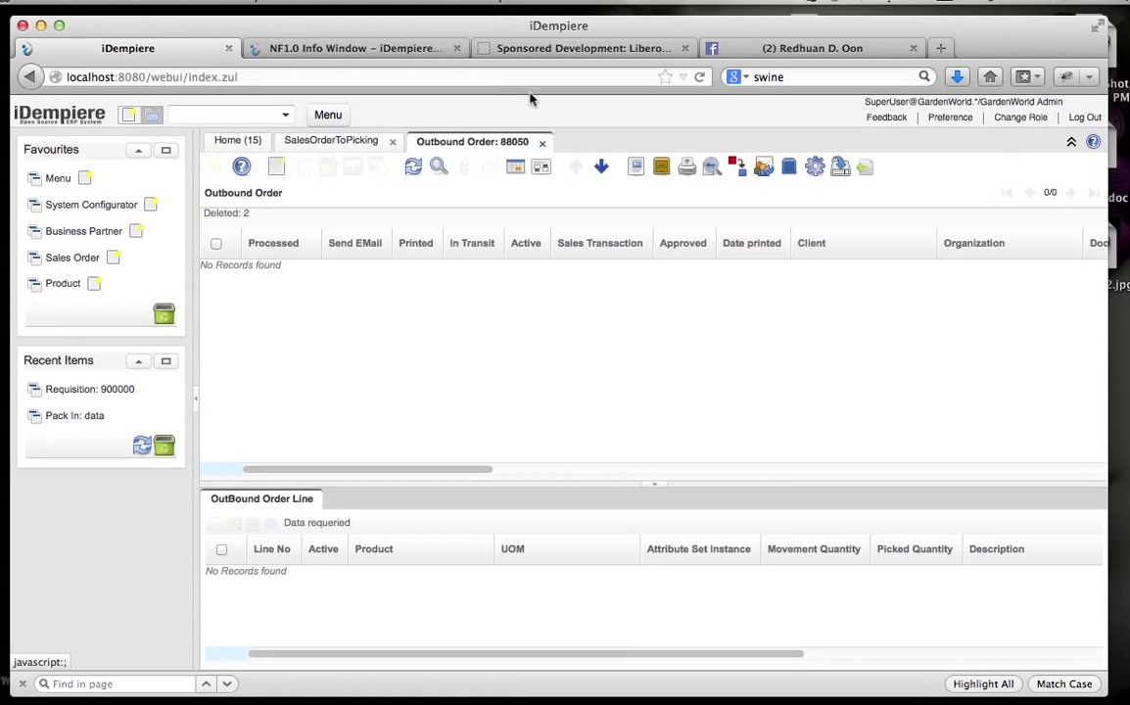
pyautogui.click(541, 144)
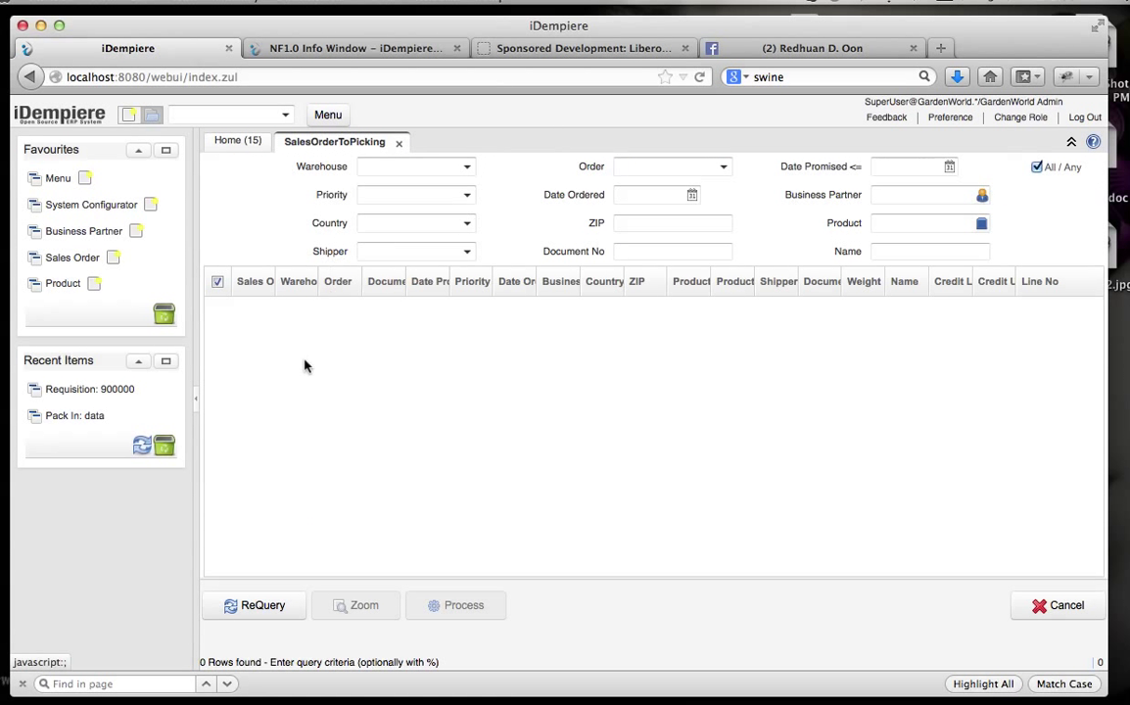
# Step: Requery SalesOrderToPicking without criteria to check which sales order lines are available again
pyautogui.click(326, 115)
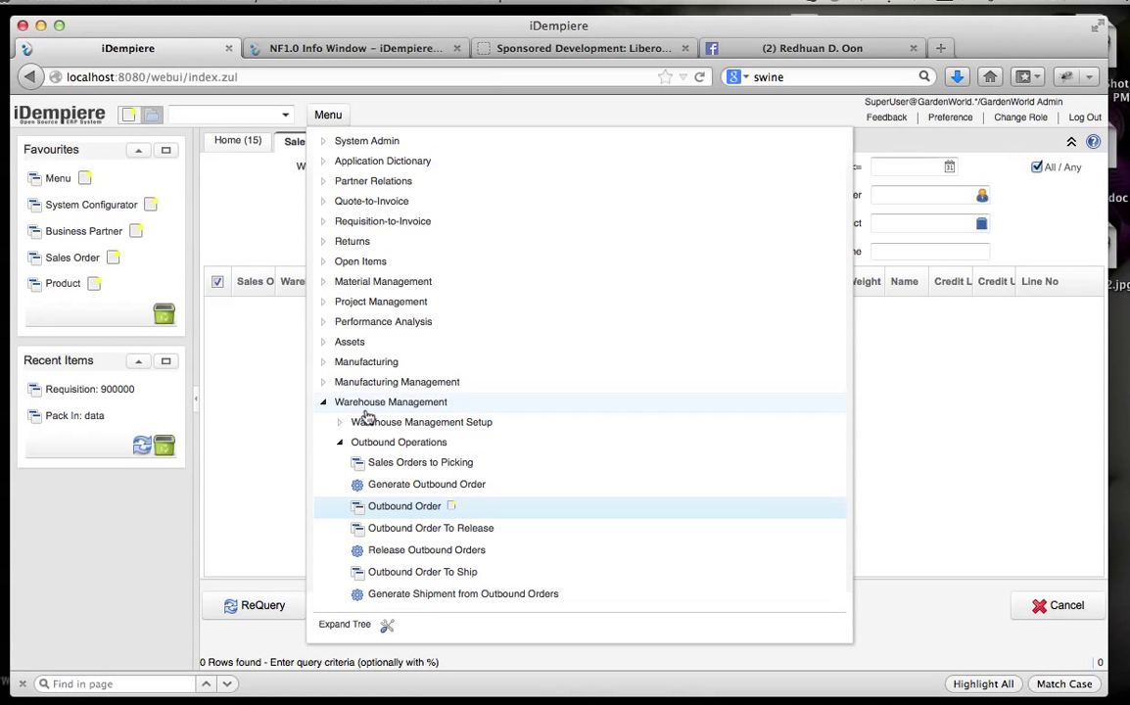
pyautogui.click(270, 429)
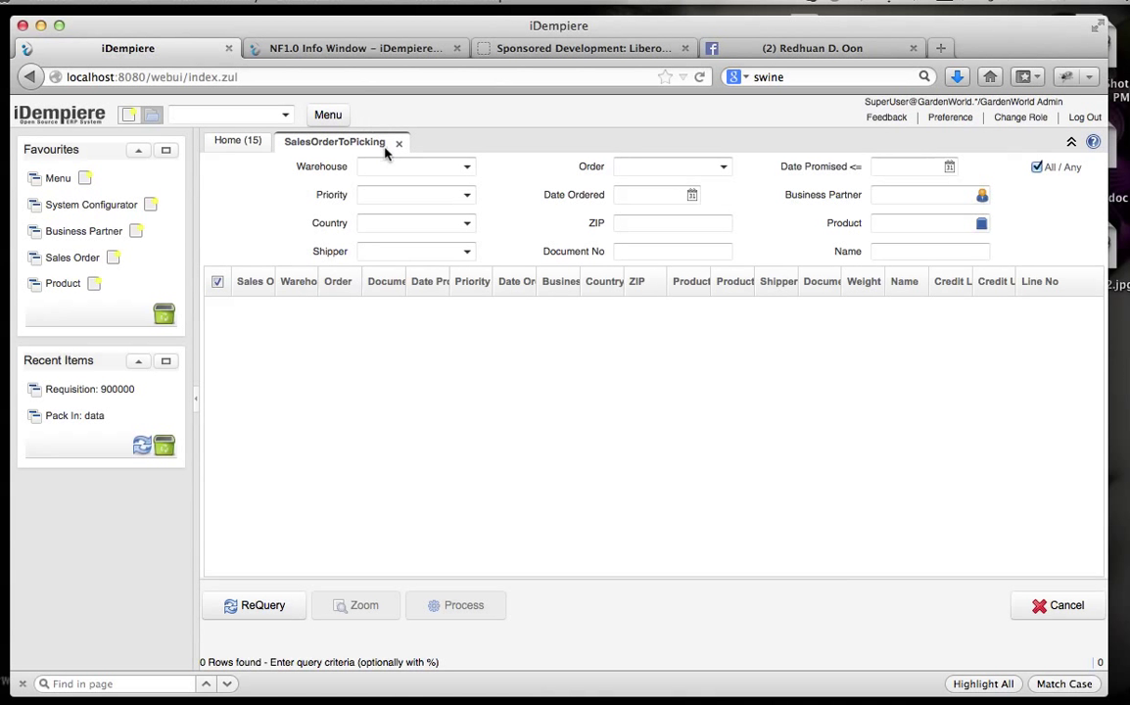
pyautogui.click(251, 607)
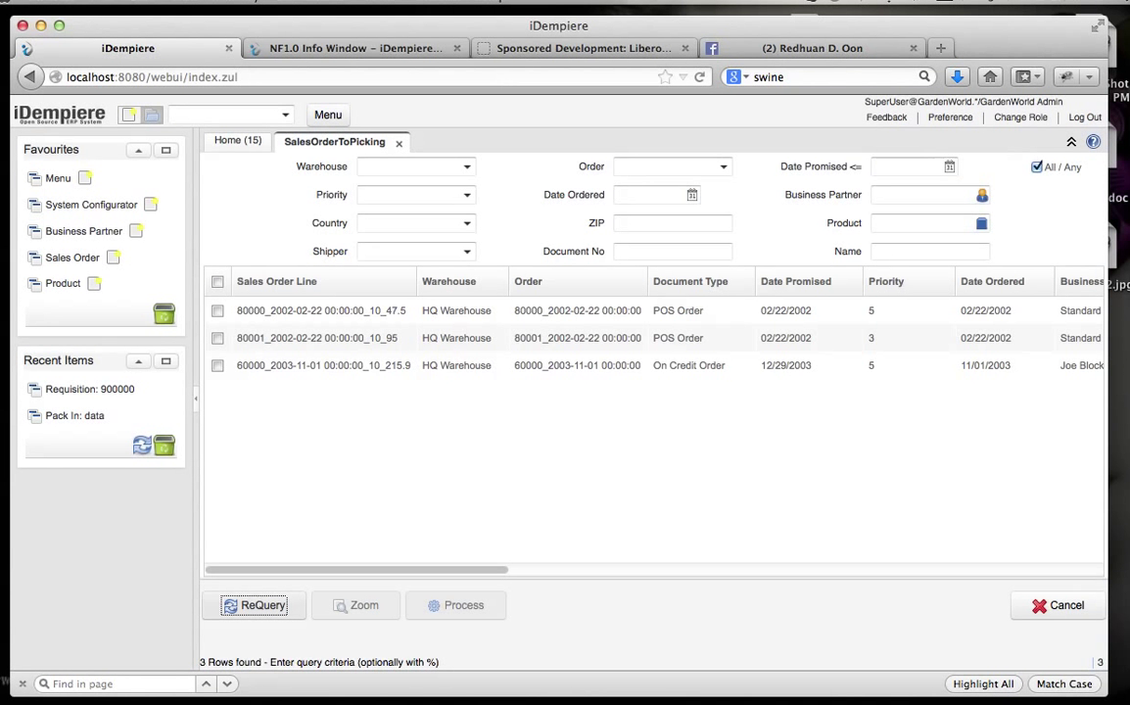
pyautogui.moveTo(517, 646)
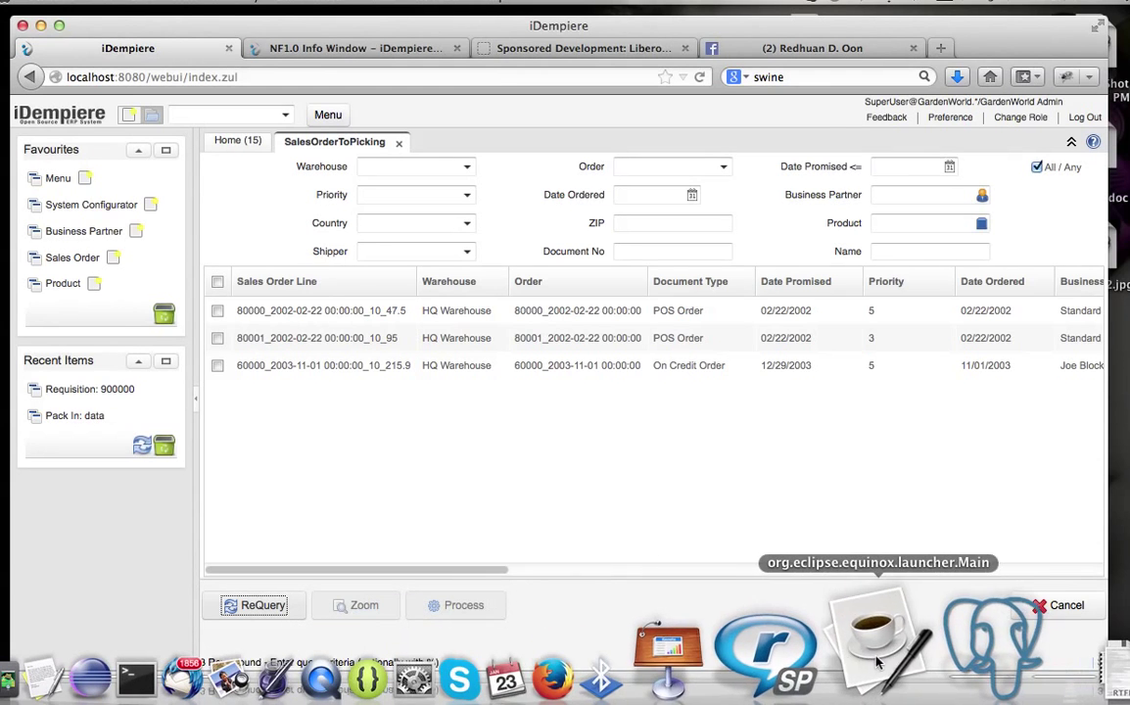
# Step: Switch to the TextEdit notes and review the process assignment point and the Zoom and Process rules for one or more selected records
pyautogui.click(879, 654)
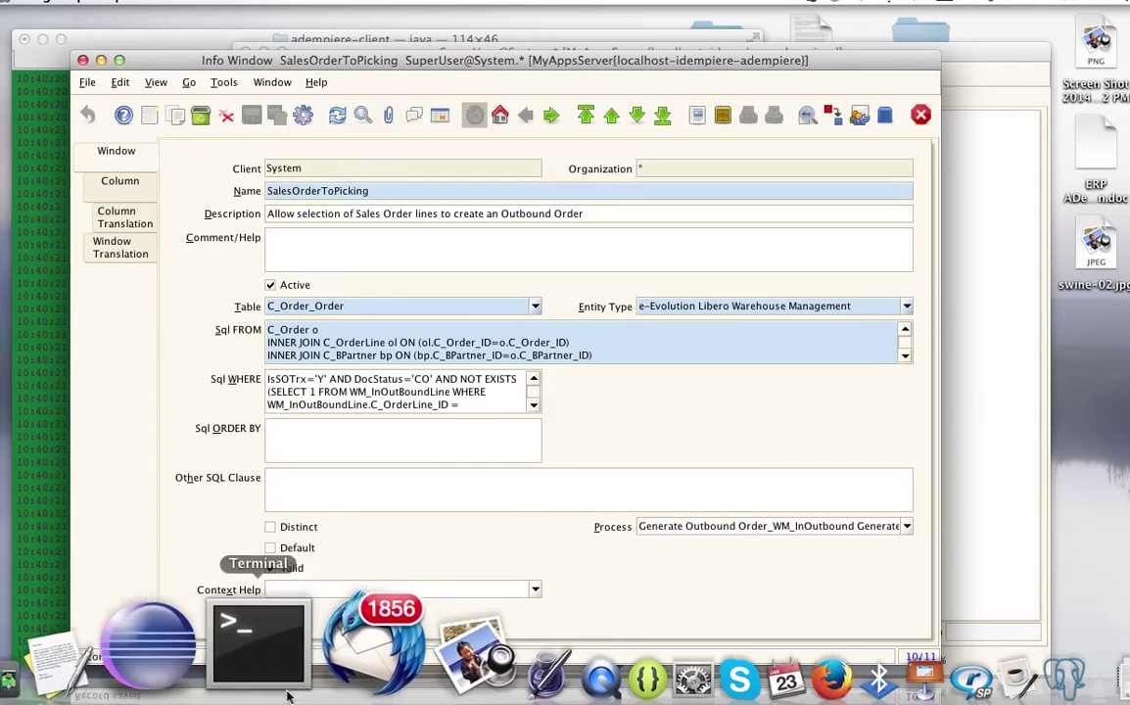
pyautogui.click(179, 657)
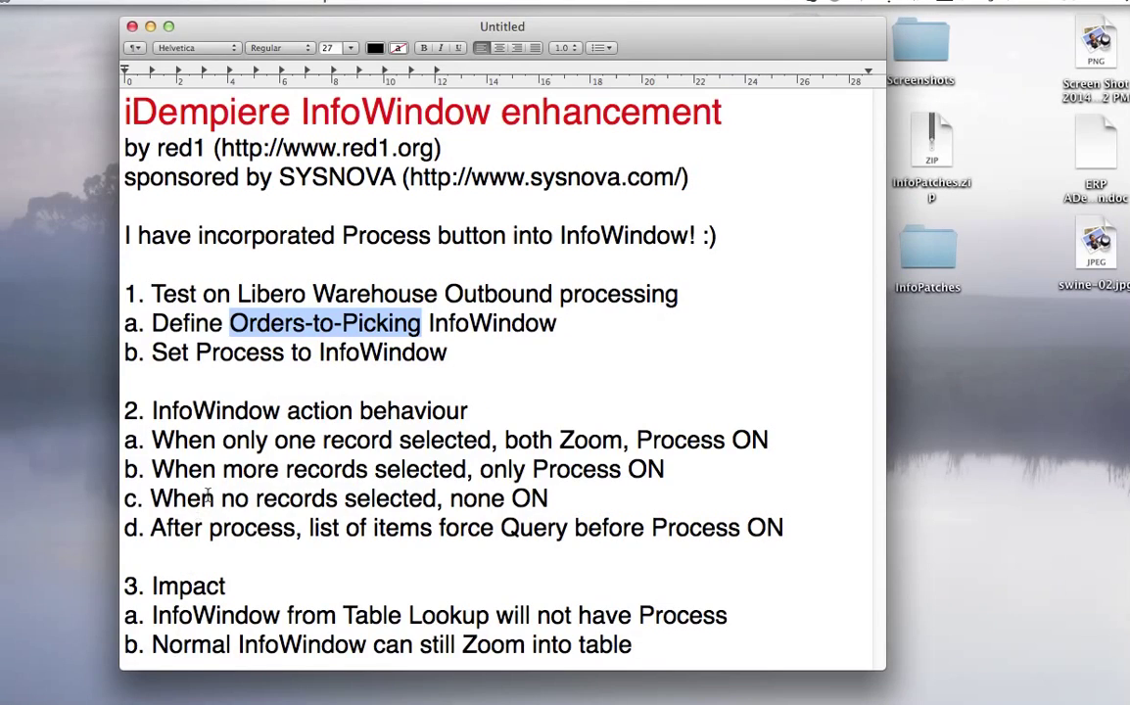
pyautogui.click(217, 378)
pyautogui.moveTo(154, 352); pyautogui.dragTo(439, 342)
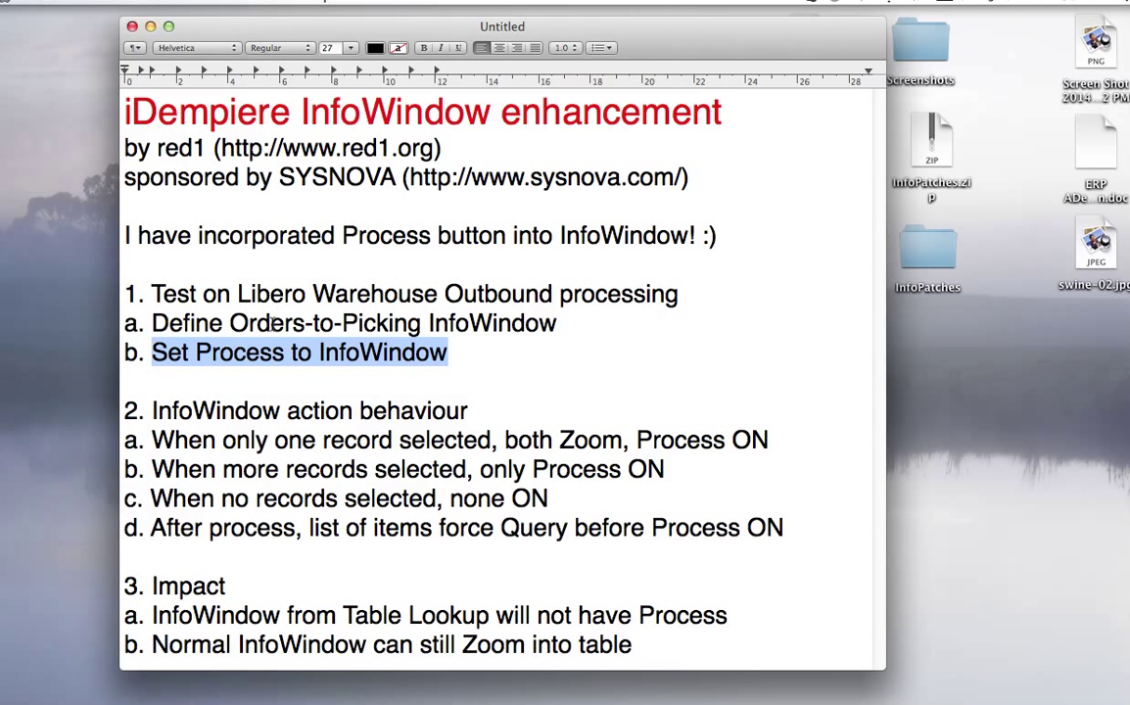
pyautogui.click(216, 462)
pyautogui.moveTo(152, 448); pyautogui.dragTo(760, 448)
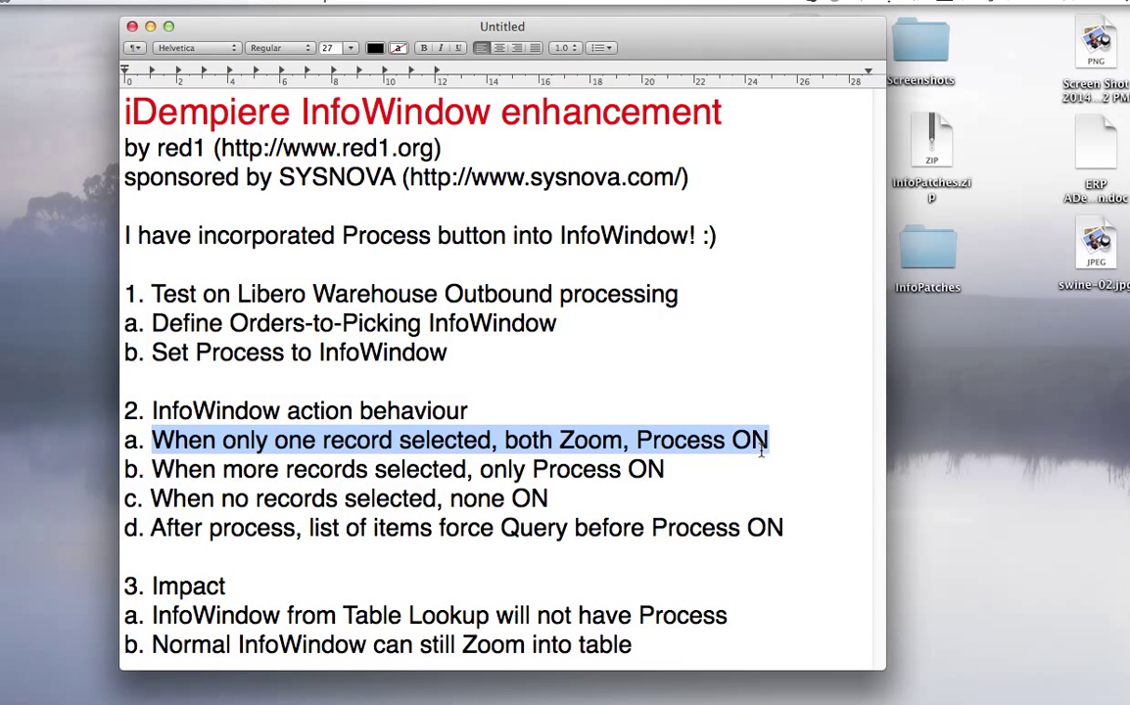
pyautogui.moveTo(223, 470); pyautogui.dragTo(653, 472)
pyautogui.click(573, 471)
pyautogui.doubleClick(597, 442)
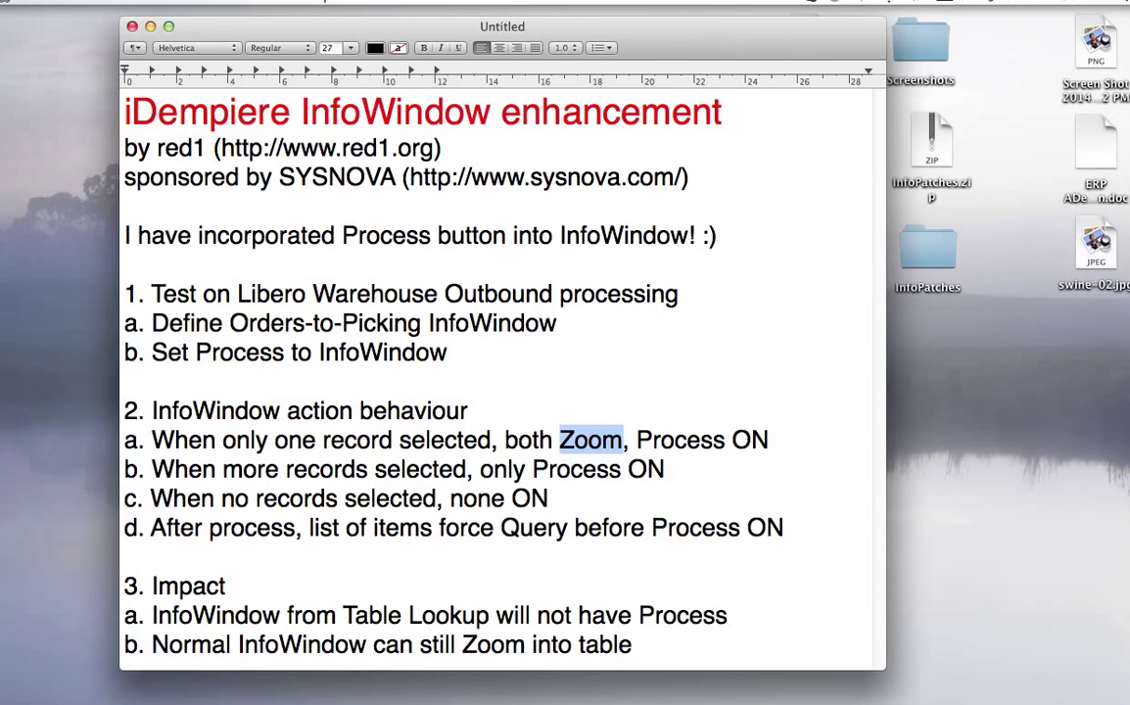
# Step: Switch to iDempiere in Firefox and check Zoom and Process availability with the On Credit Order line selected, adding the 80001 POS Order line
pyautogui.click(683, 586)
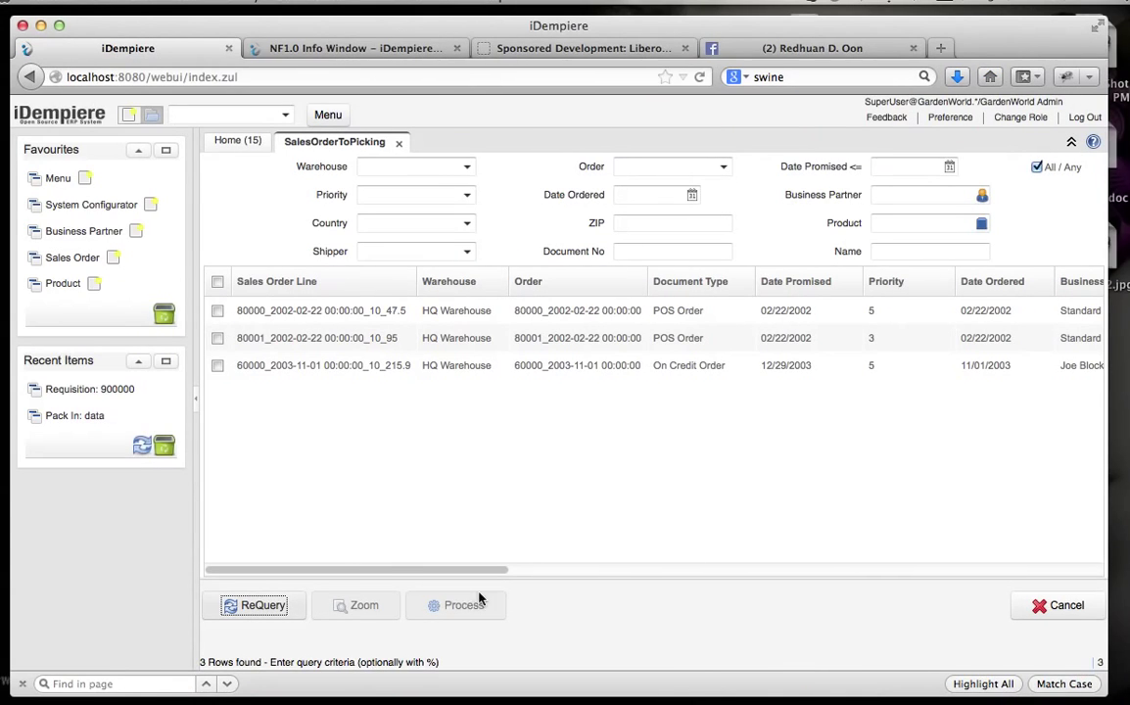
pyautogui.click(217, 365)
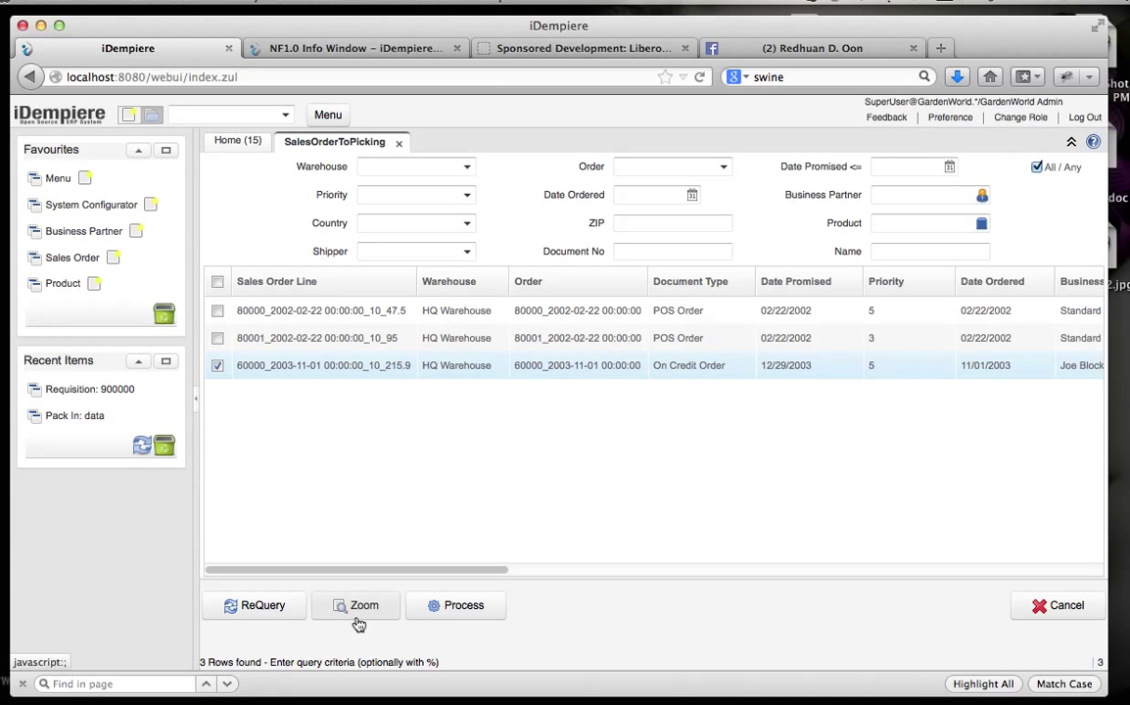
pyautogui.click(217, 337)
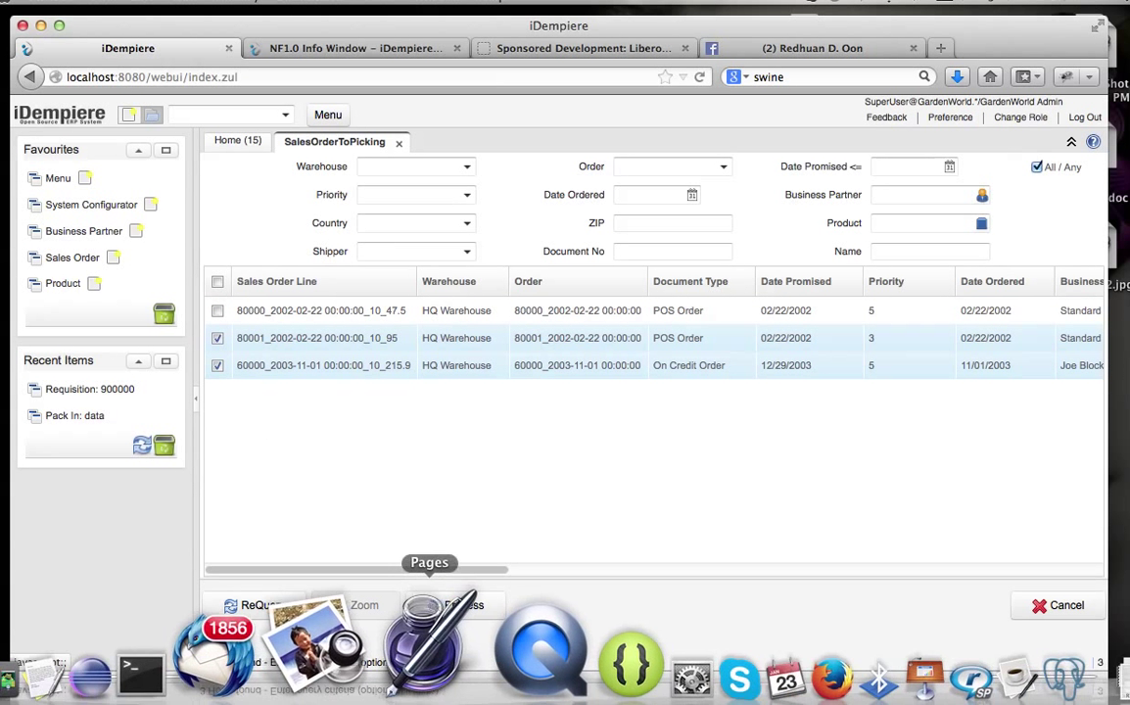
# Step: Consult the TextEdit notes, return to Firefox, and clear every line selection in SalesOrderToPicking to check the buttons with no records selected
pyautogui.click(181, 641)
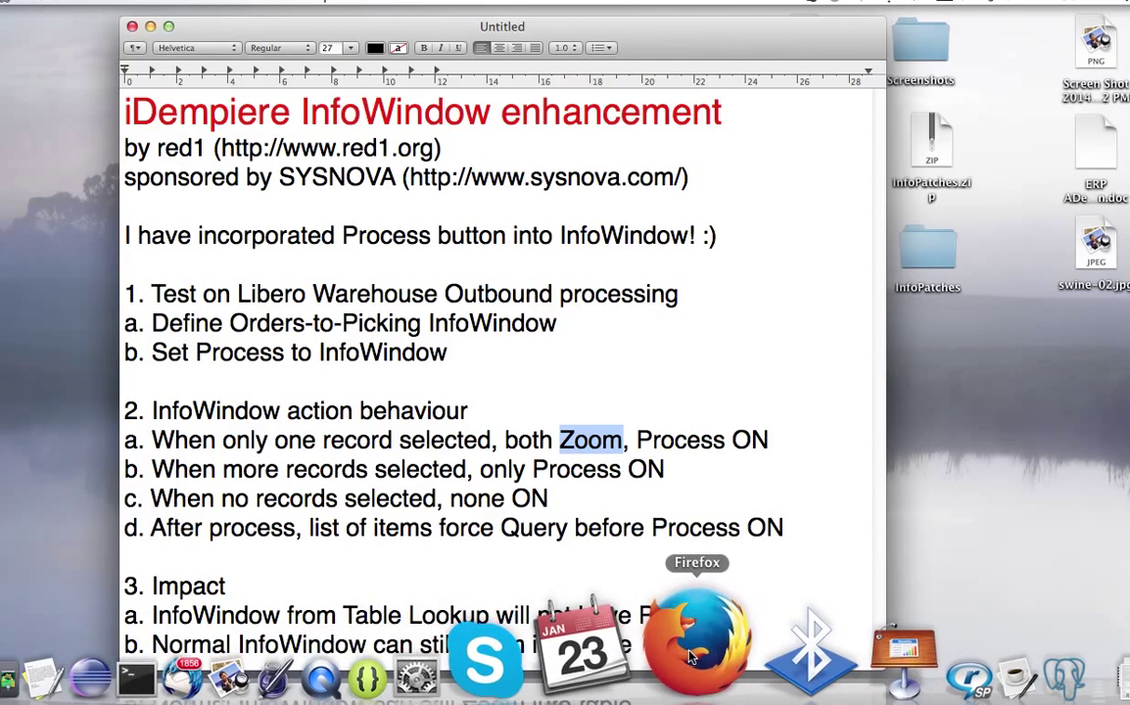
pyautogui.click(688, 657)
pyautogui.click(218, 282)
pyautogui.click(217, 282)
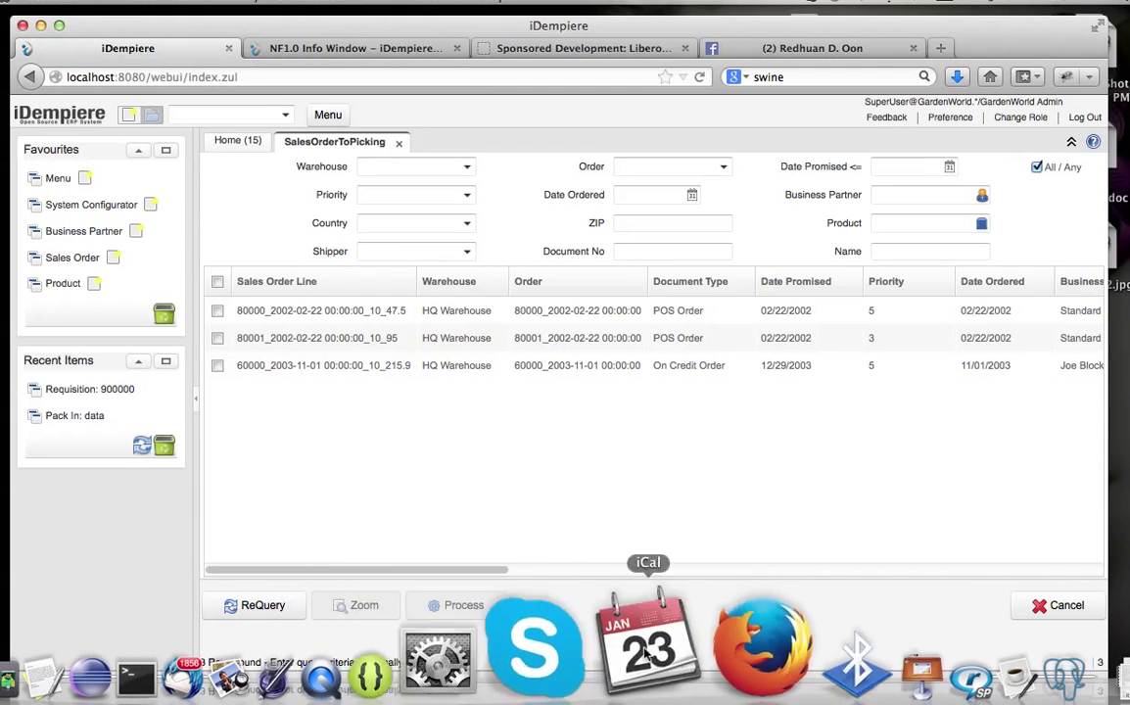
# Step: Switch to the TextEdit notes and review the Query-before-Process rule and the impact on InfoWindows from Table Lookup
pyautogui.click(176, 654)
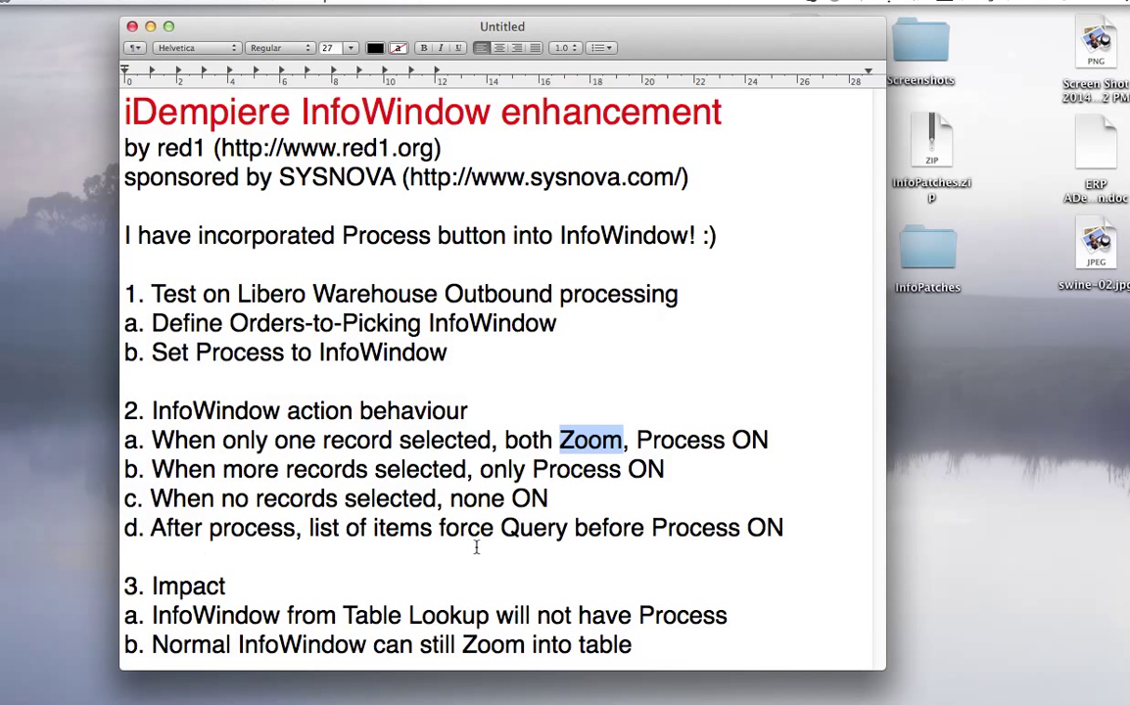
pyautogui.moveTo(480, 529); pyautogui.dragTo(650, 528)
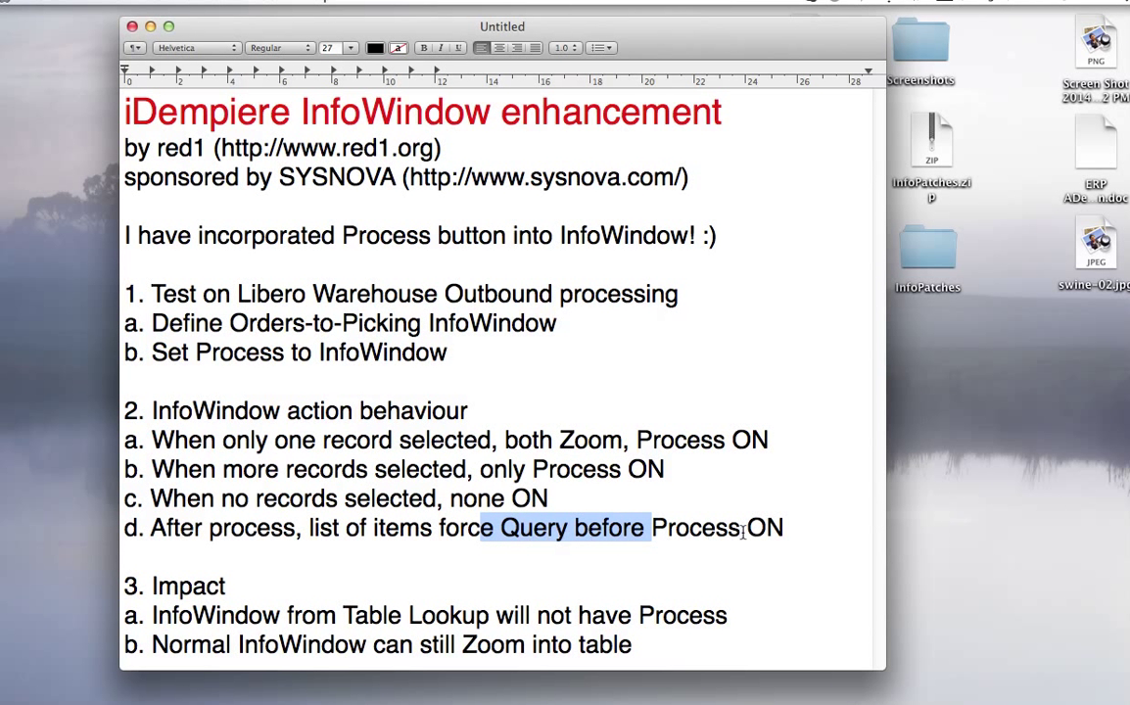
pyautogui.moveTo(164, 528); pyautogui.dragTo(379, 528)
pyautogui.click(144, 587)
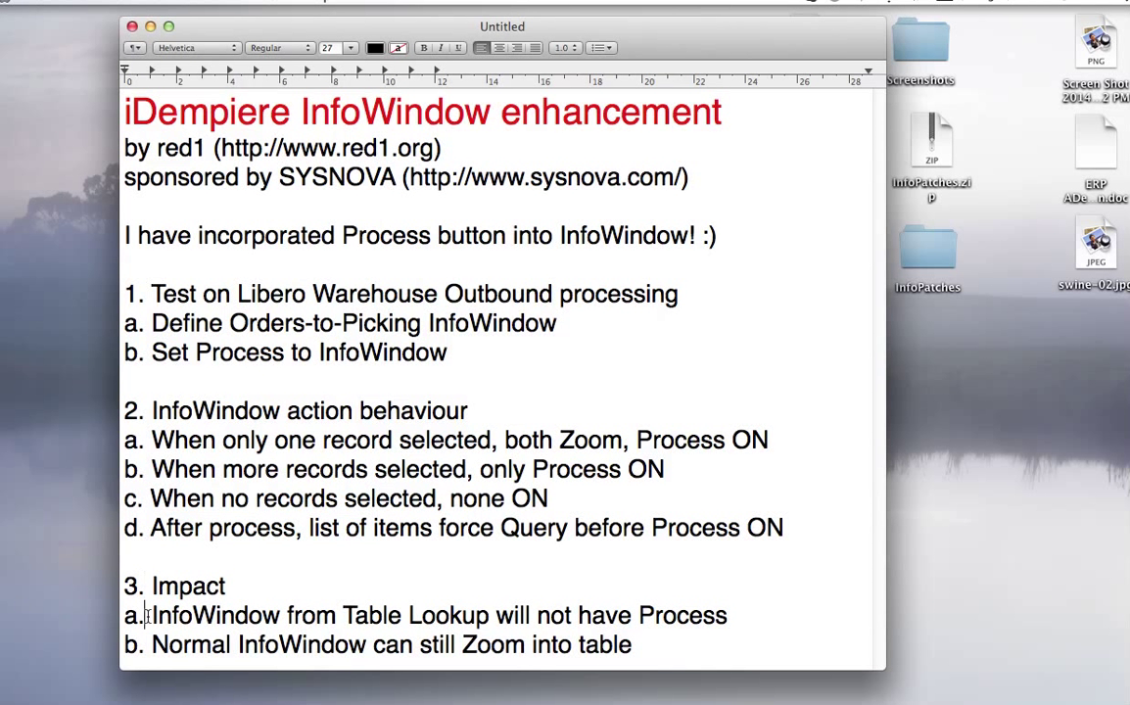
pyautogui.moveTo(146, 615); pyautogui.dragTo(727, 629)
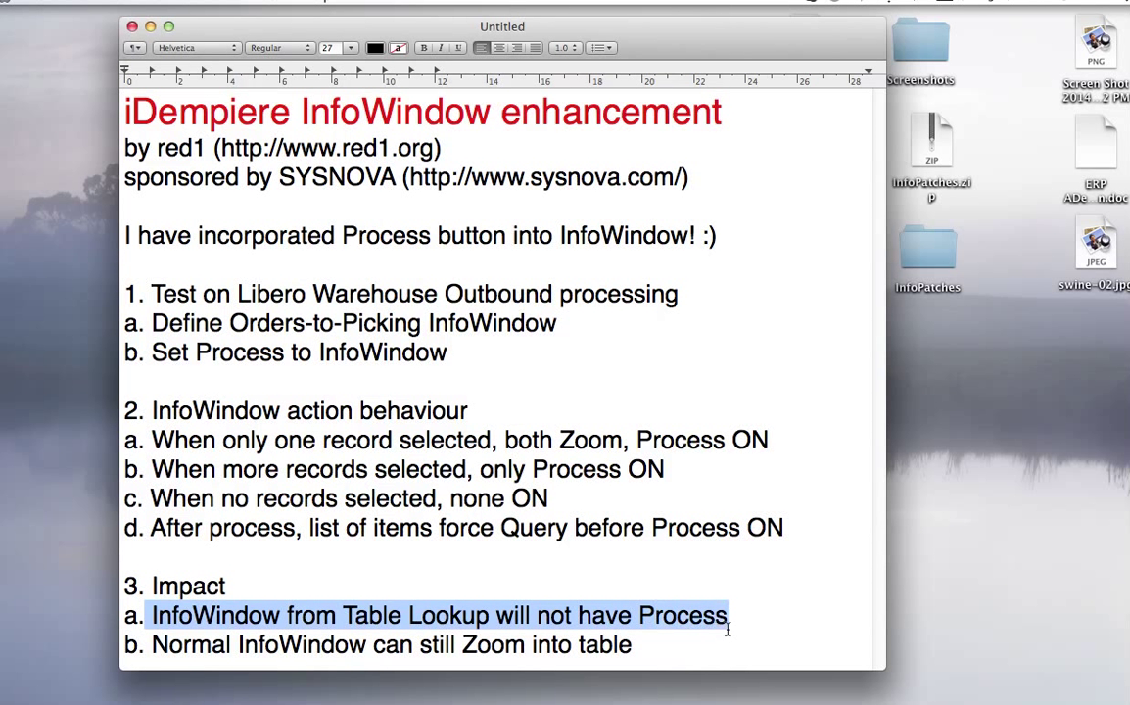
pyautogui.click(401, 617)
pyautogui.moveTo(344, 614); pyautogui.dragTo(486, 614)
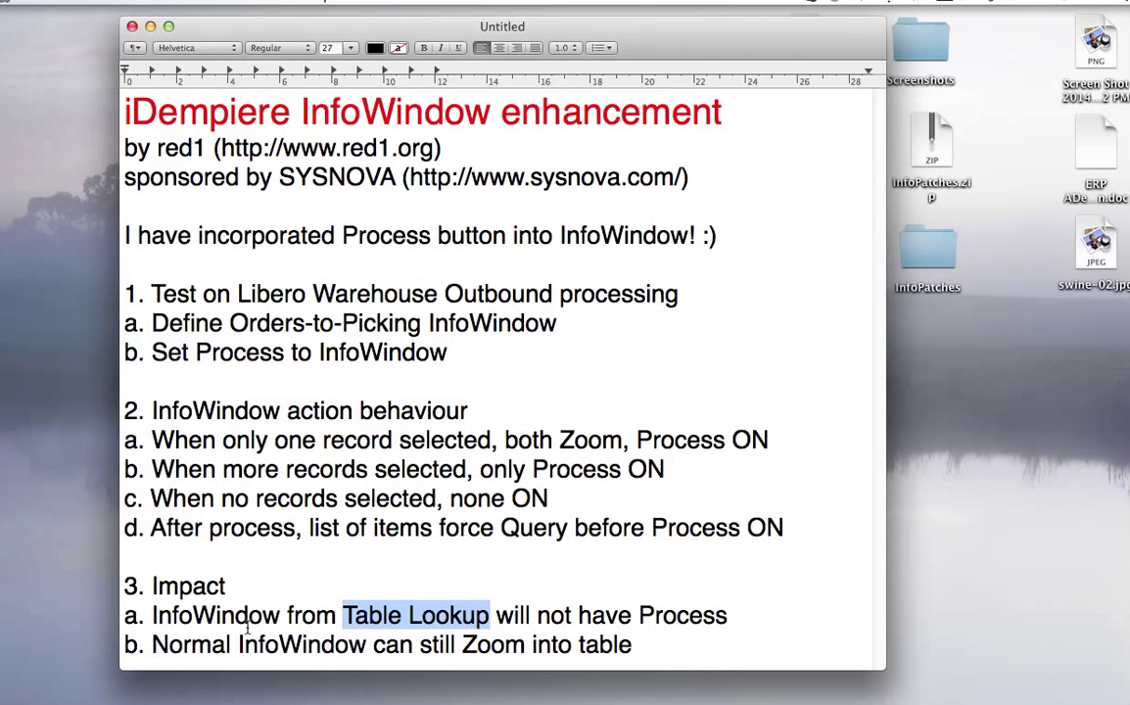
# Step: Switch to iDempiere in Firefox and open the POS Terminal window from Sales Orders under Quote-to-Invoice
pyautogui.moveTo(352, 697)
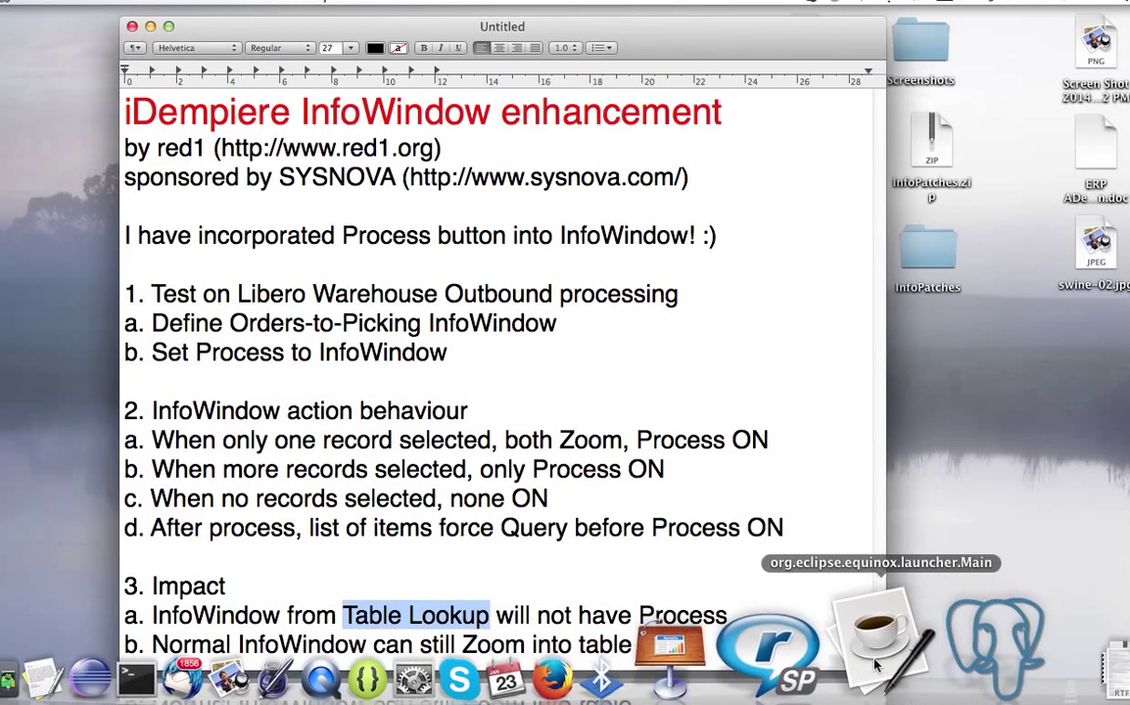
pyautogui.click(686, 656)
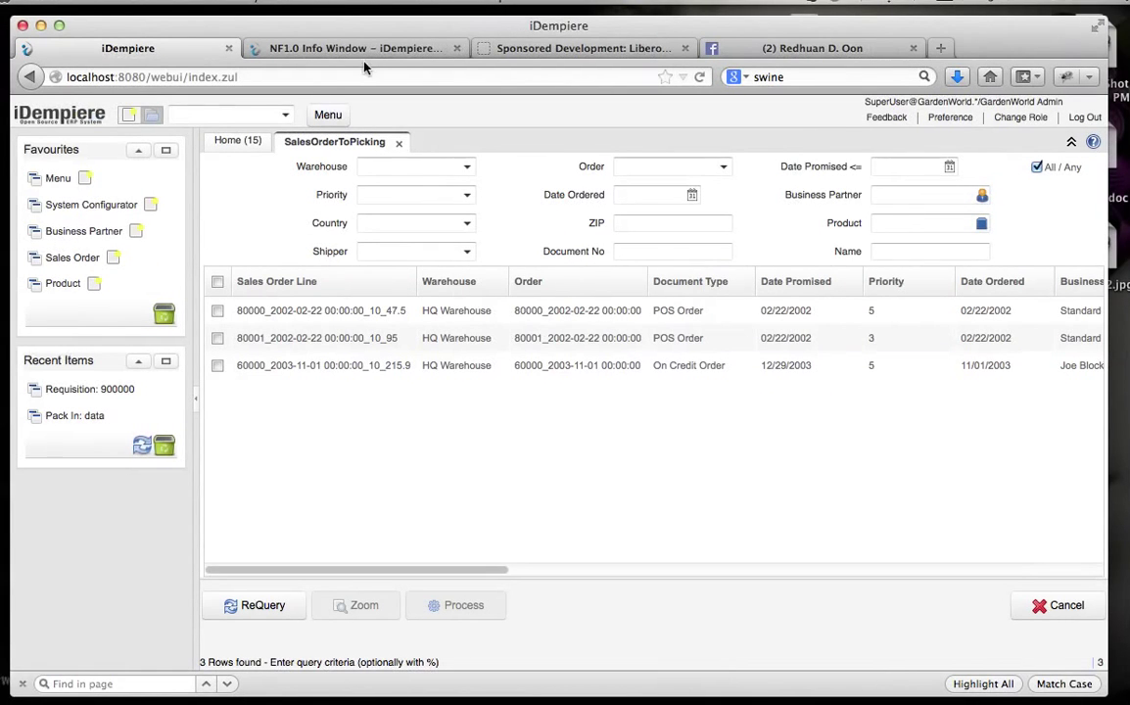
pyautogui.click(321, 117)
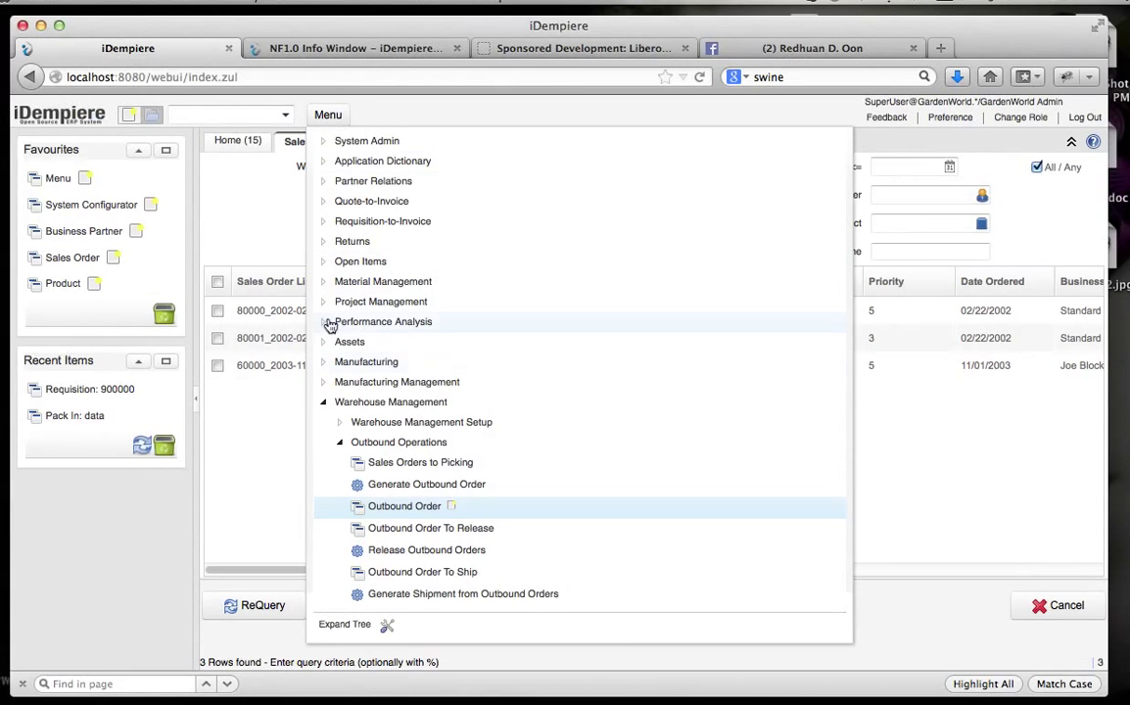
pyautogui.click(326, 203)
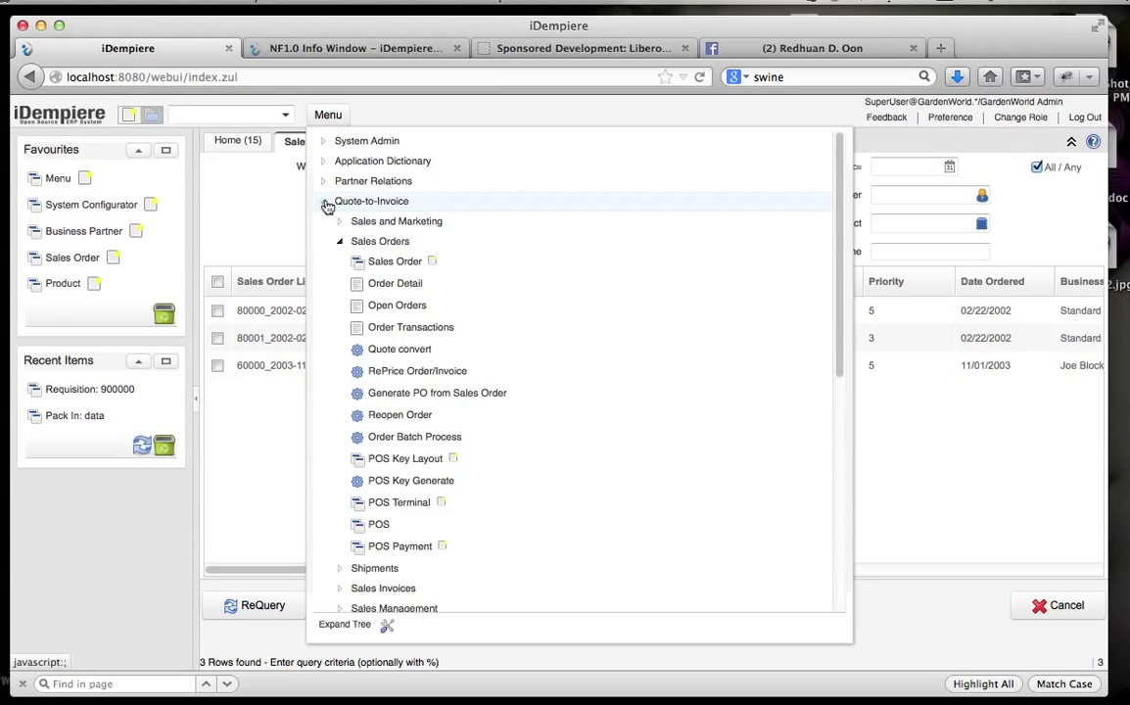
pyautogui.click(414, 503)
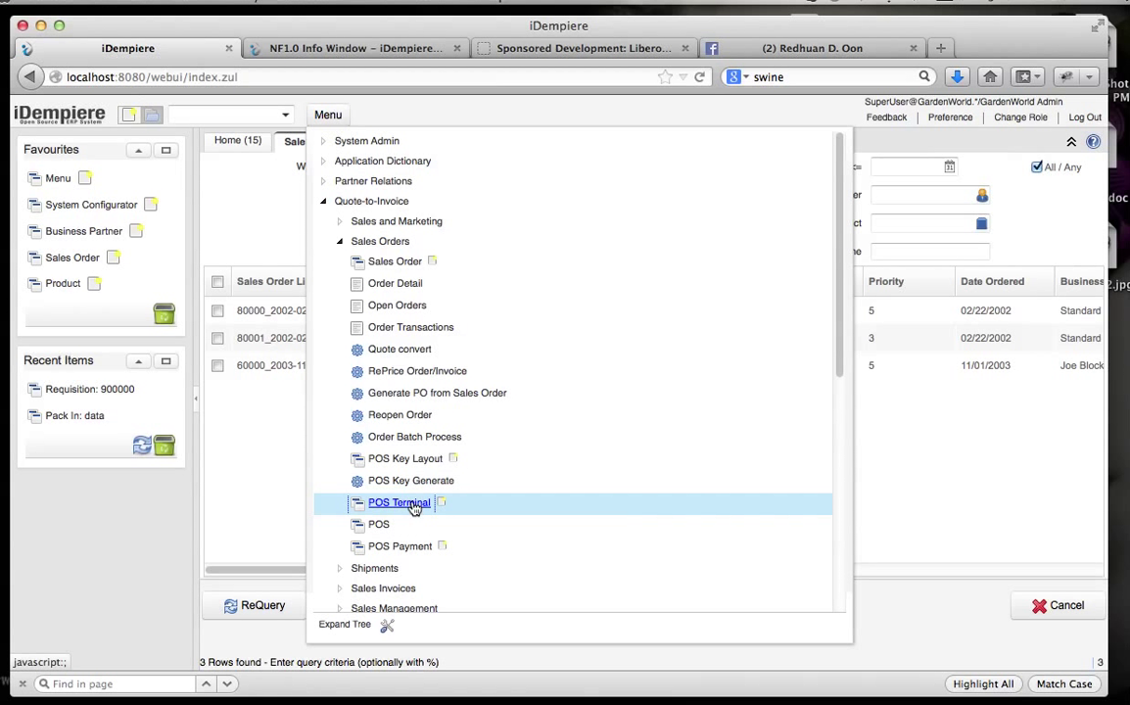
pyautogui.click(413, 503)
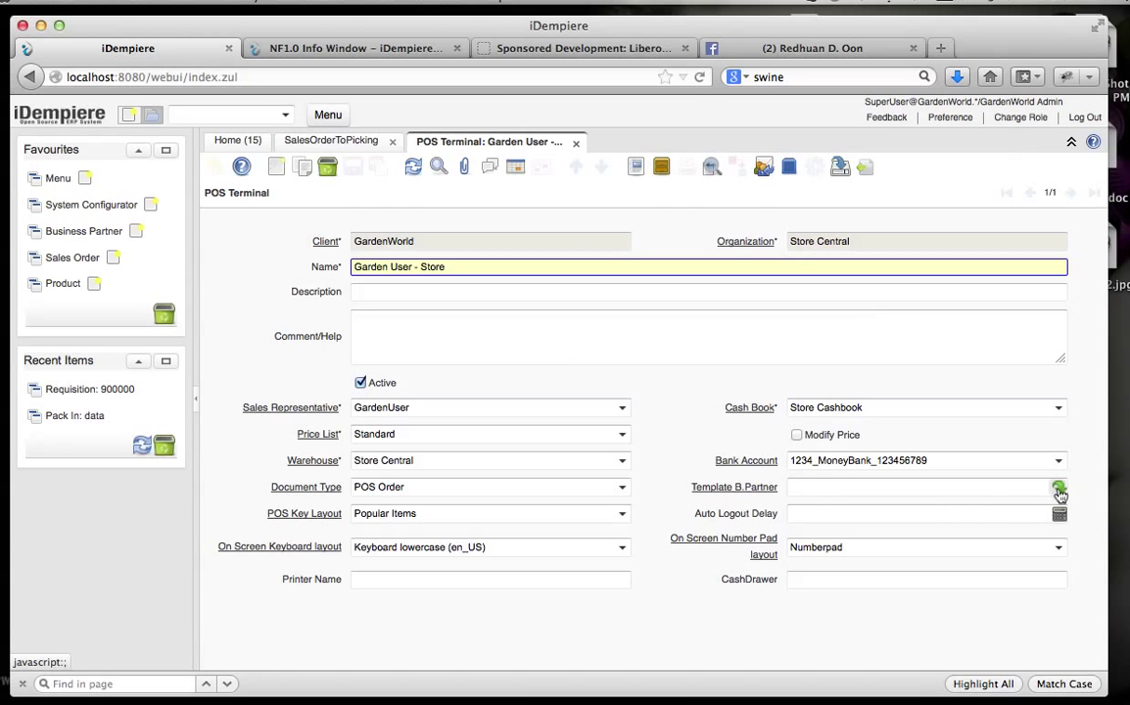
# Step: Open the Template B.Partner lookup, query its business partners to inspect the available buttons, and close it without choosing one
pyautogui.click(1058, 487)
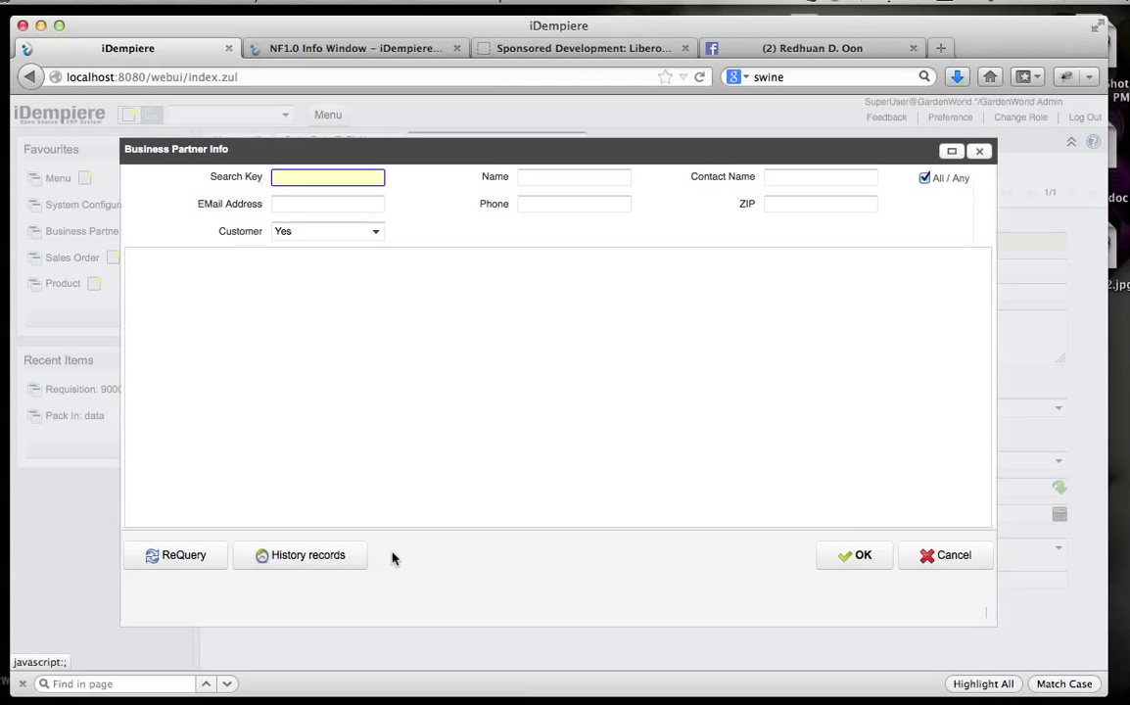
pyautogui.click(153, 558)
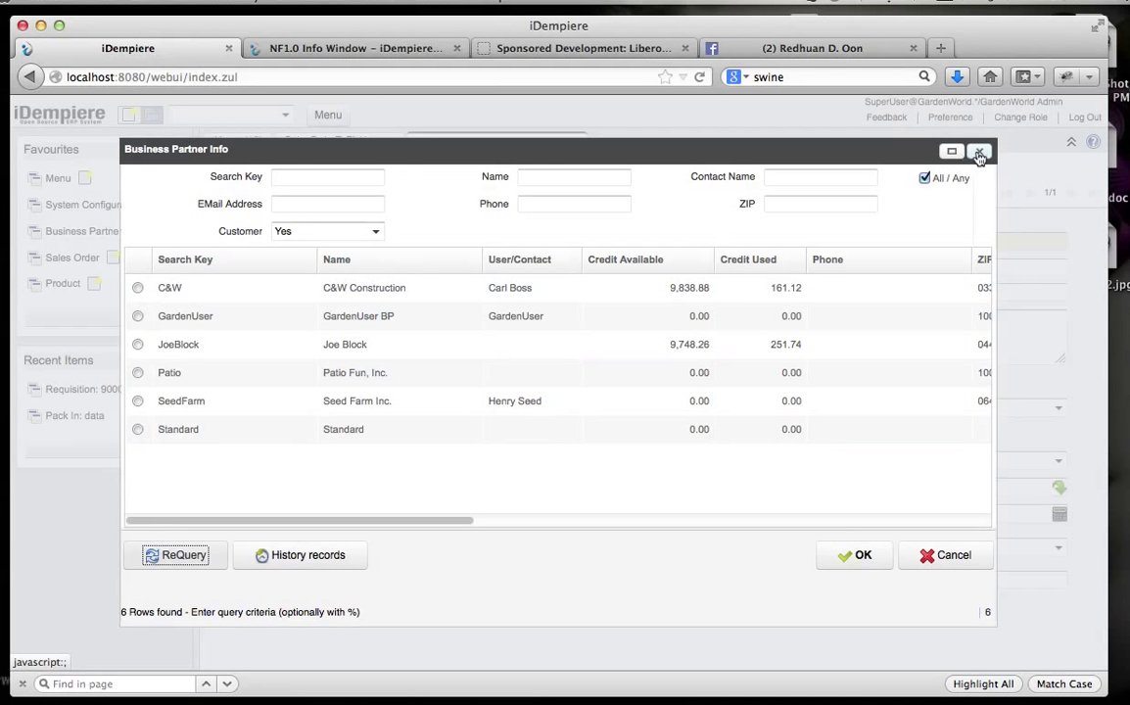
pyautogui.click(979, 151)
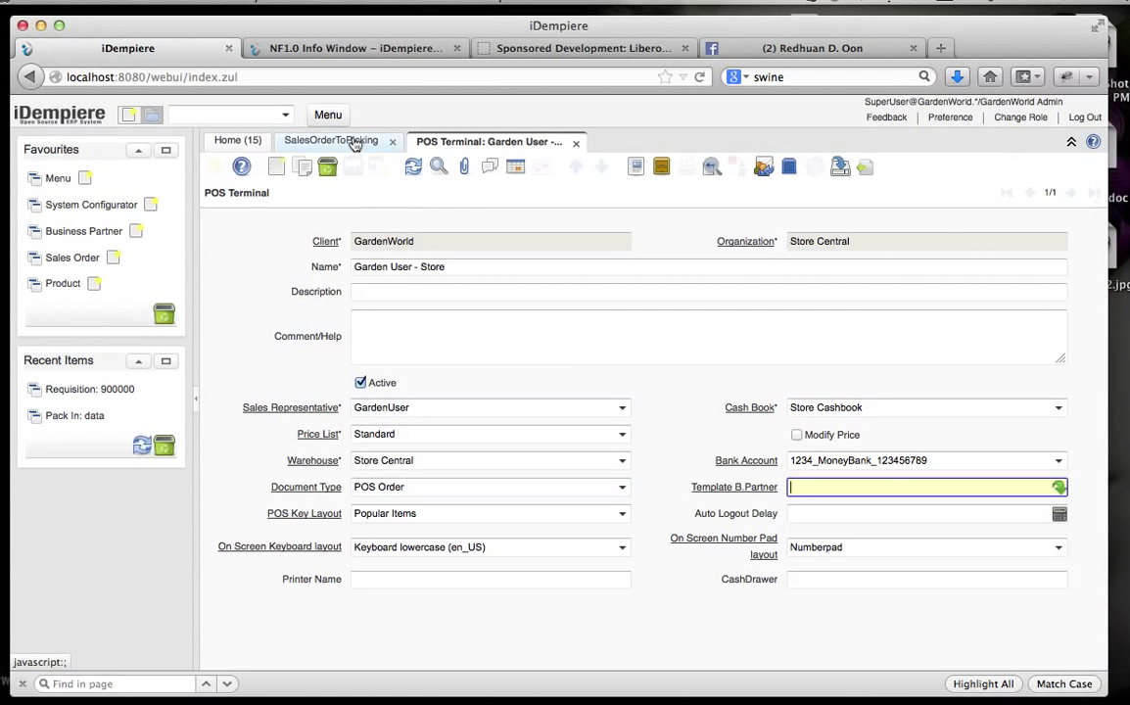
# Step: Compare the buttons in SalesOrderToPicking, and review the TextEdit note about normal InfoWindows still zooming into the table
pyautogui.click(321, 137)
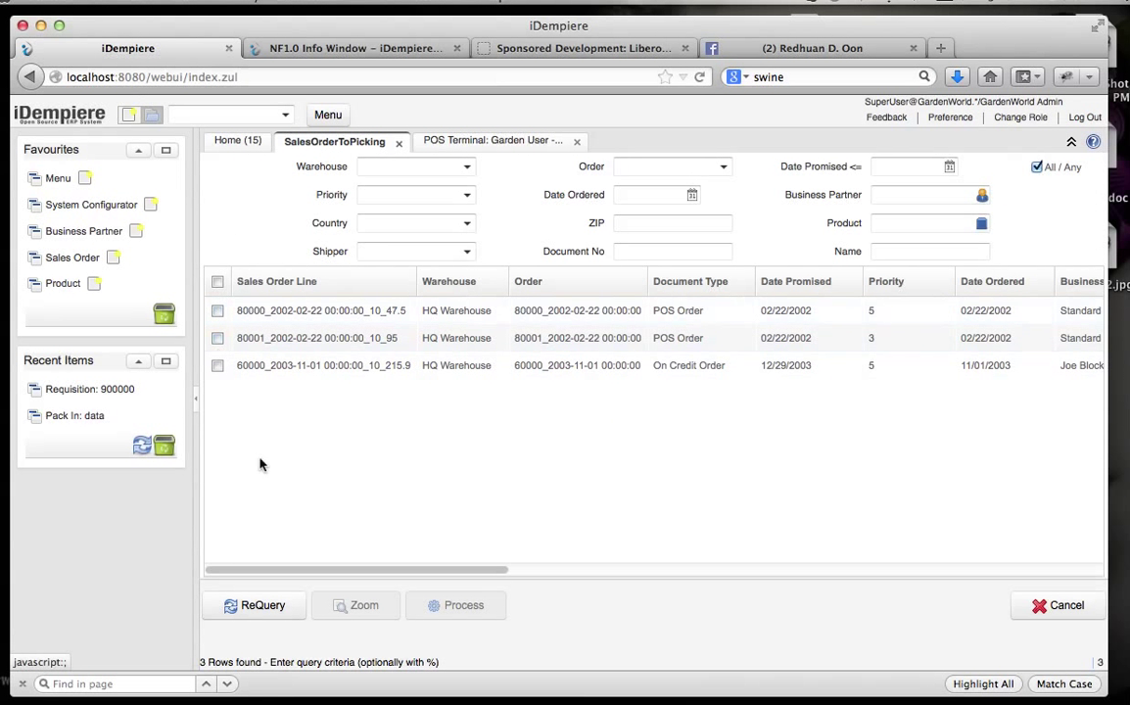
pyautogui.moveTo(455, 616)
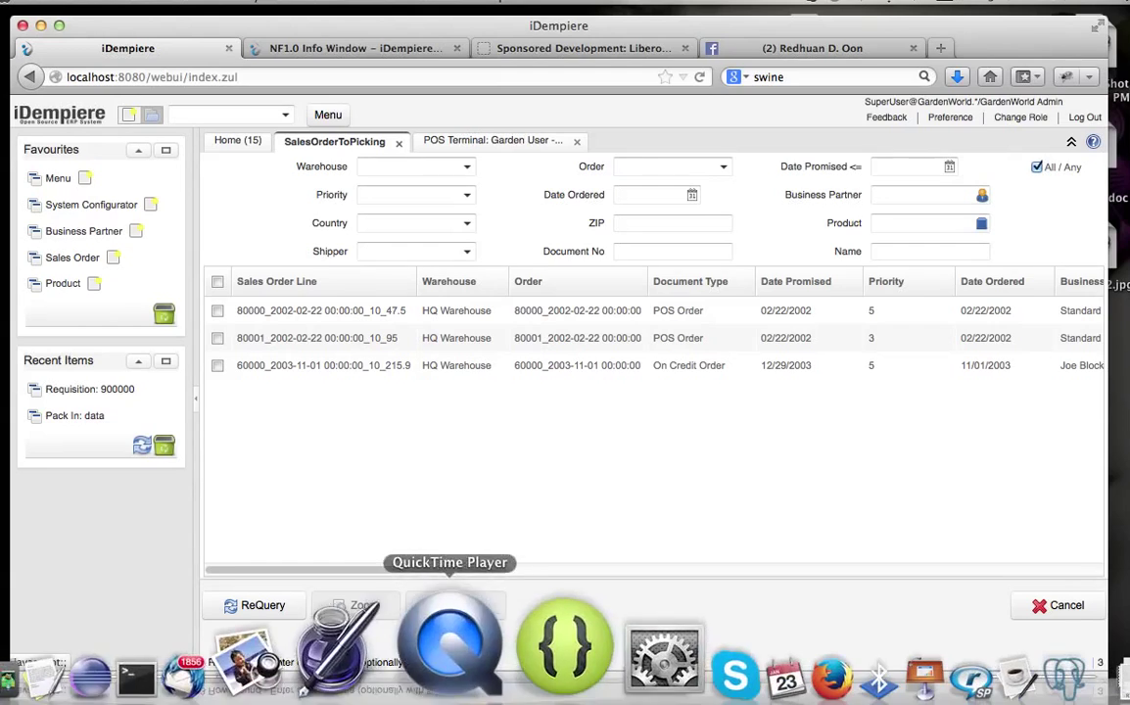
pyautogui.click(180, 646)
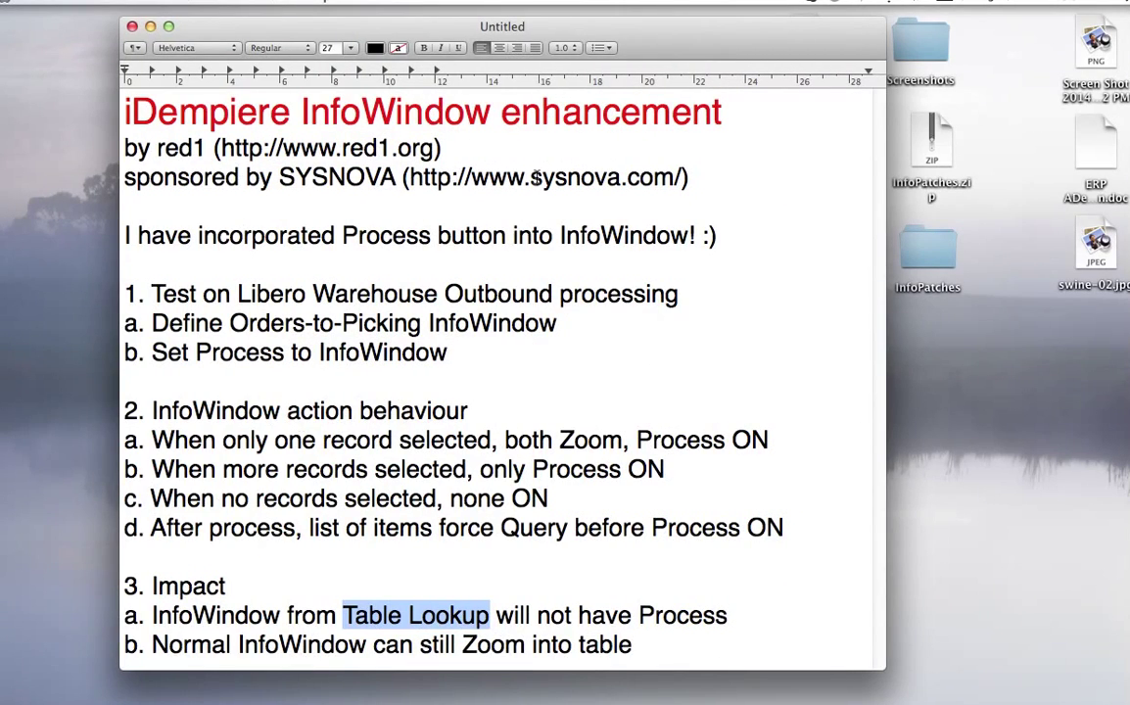
pyautogui.click(211, 646)
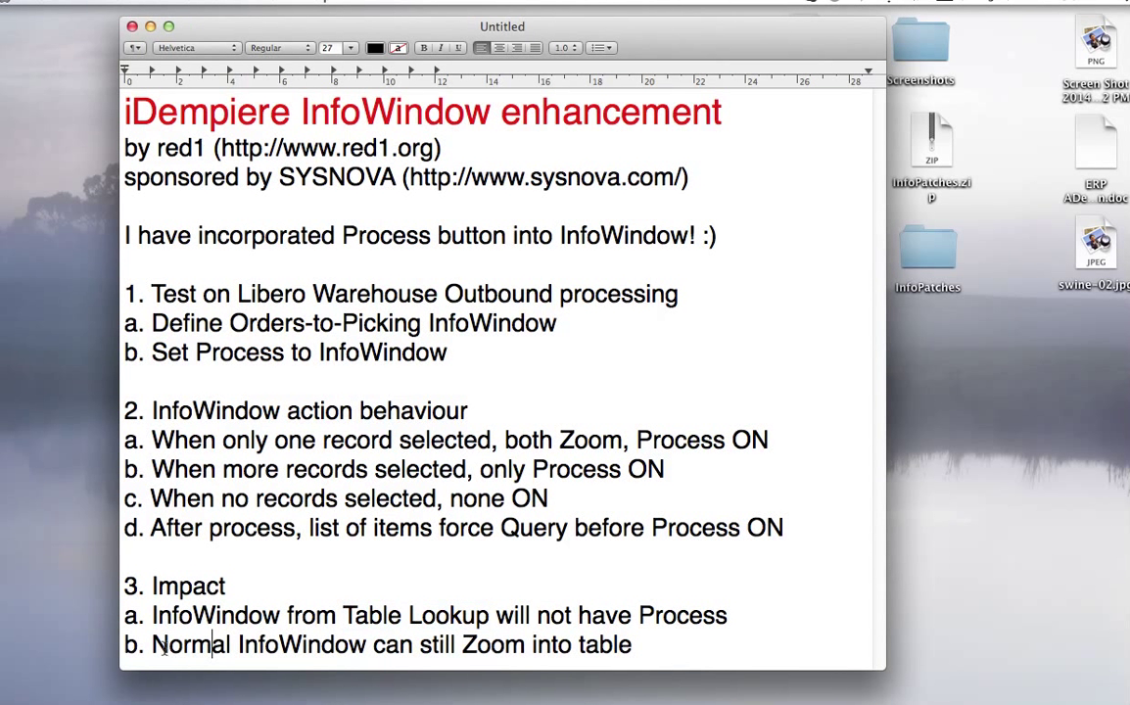
pyautogui.moveTo(152, 646); pyautogui.dragTo(632, 651)
pyautogui.click(640, 636)
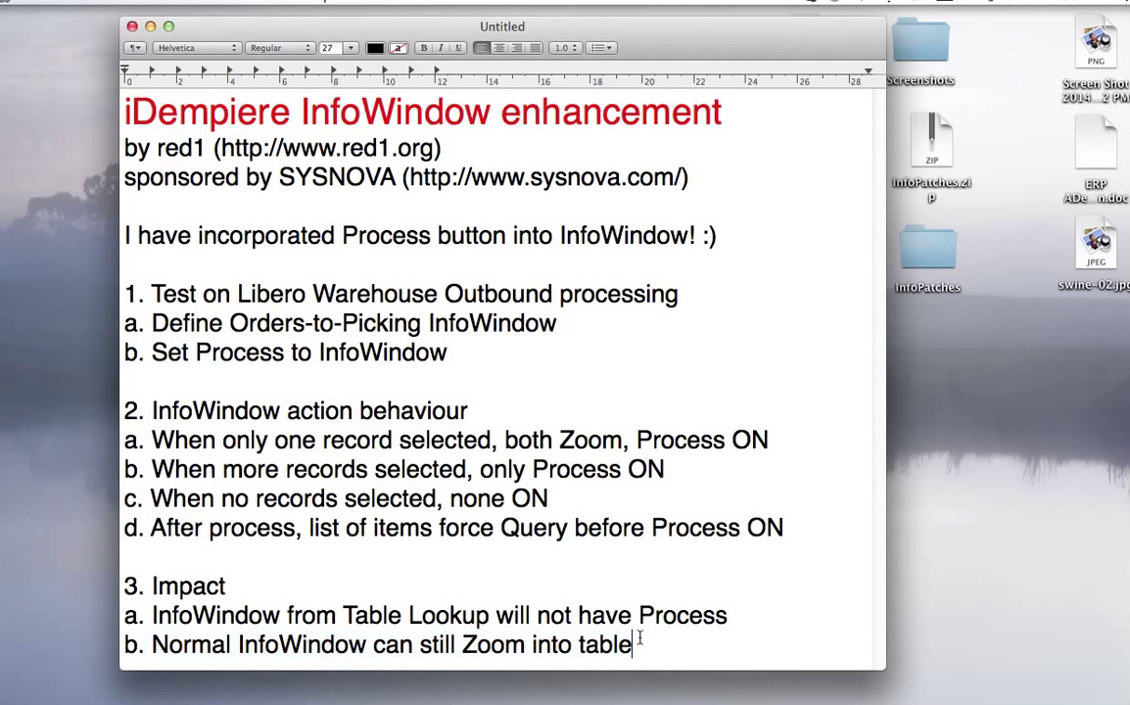